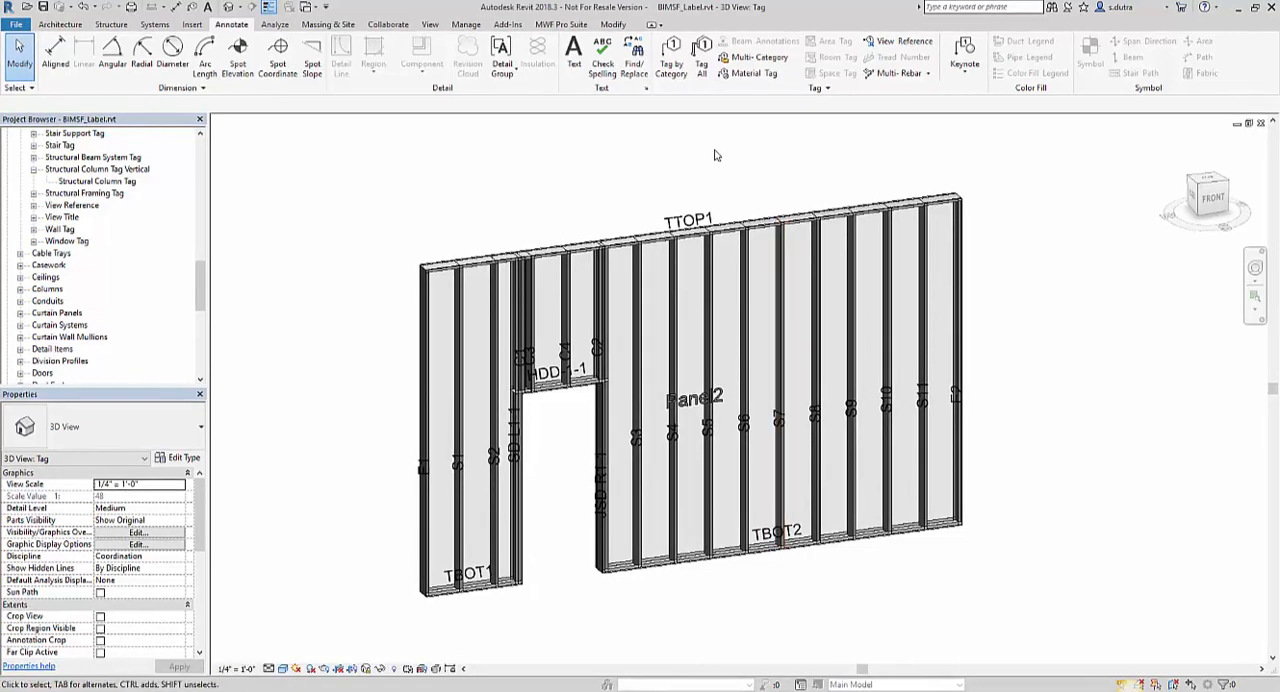
Open the Repeat/Modify options of the Extra Studs feature in Panel2's properties, starting from stud S7.
click(779, 235)
click(575, 25)
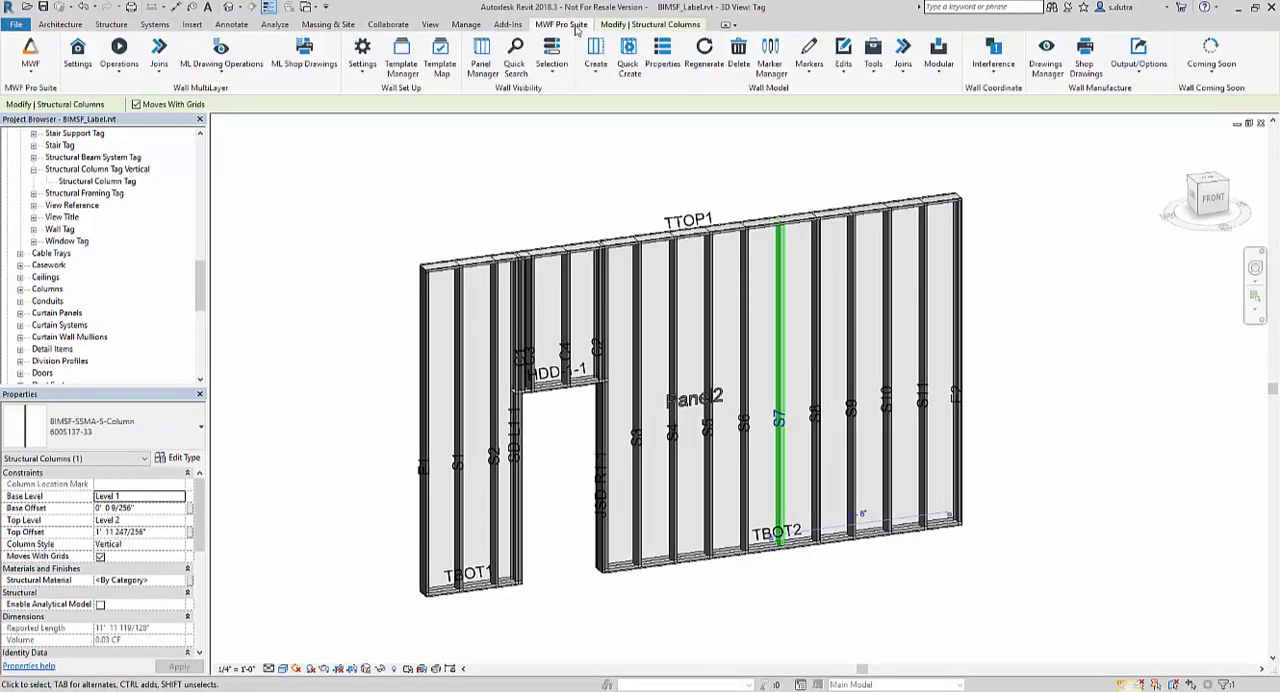
click(664, 58)
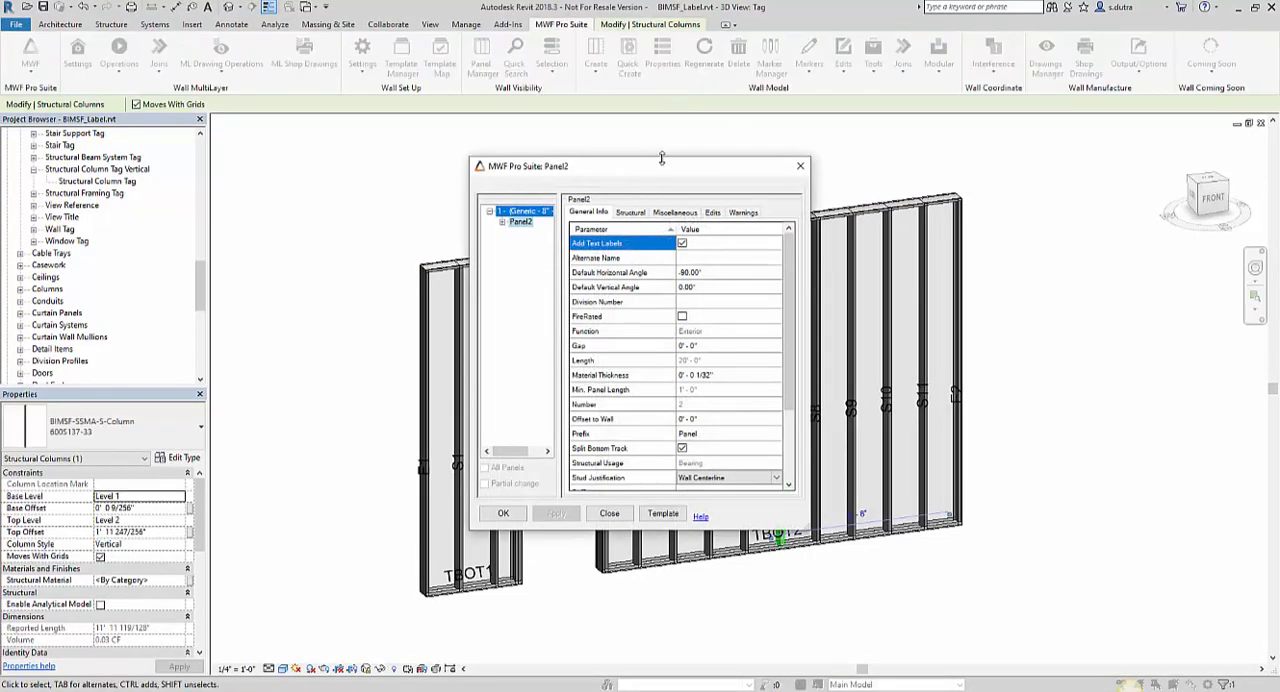
drag(660, 170, 201, 19)
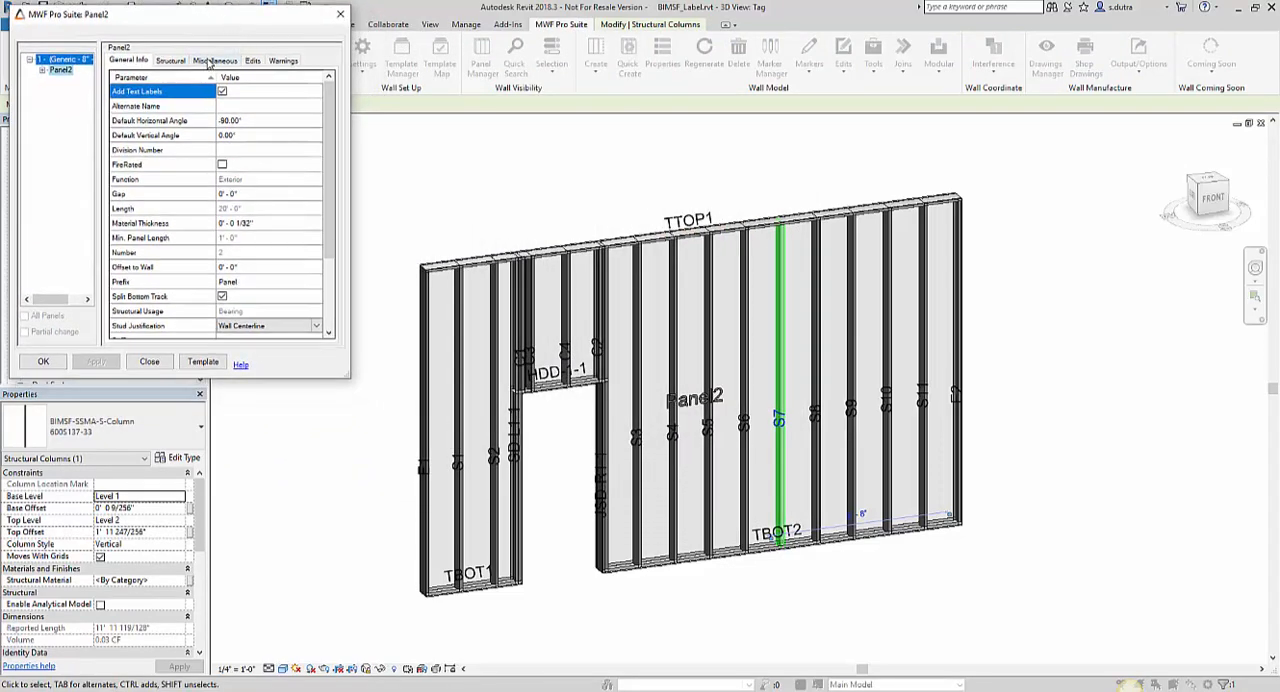
click(212, 61)
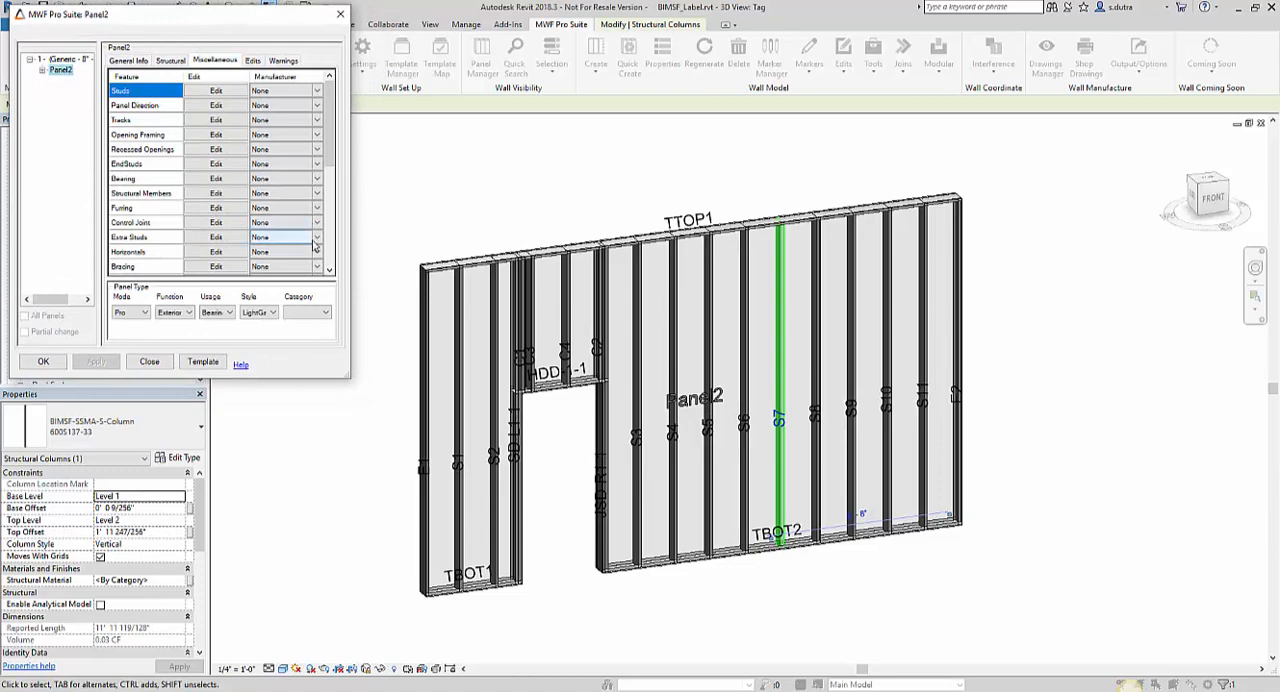
click(216, 237)
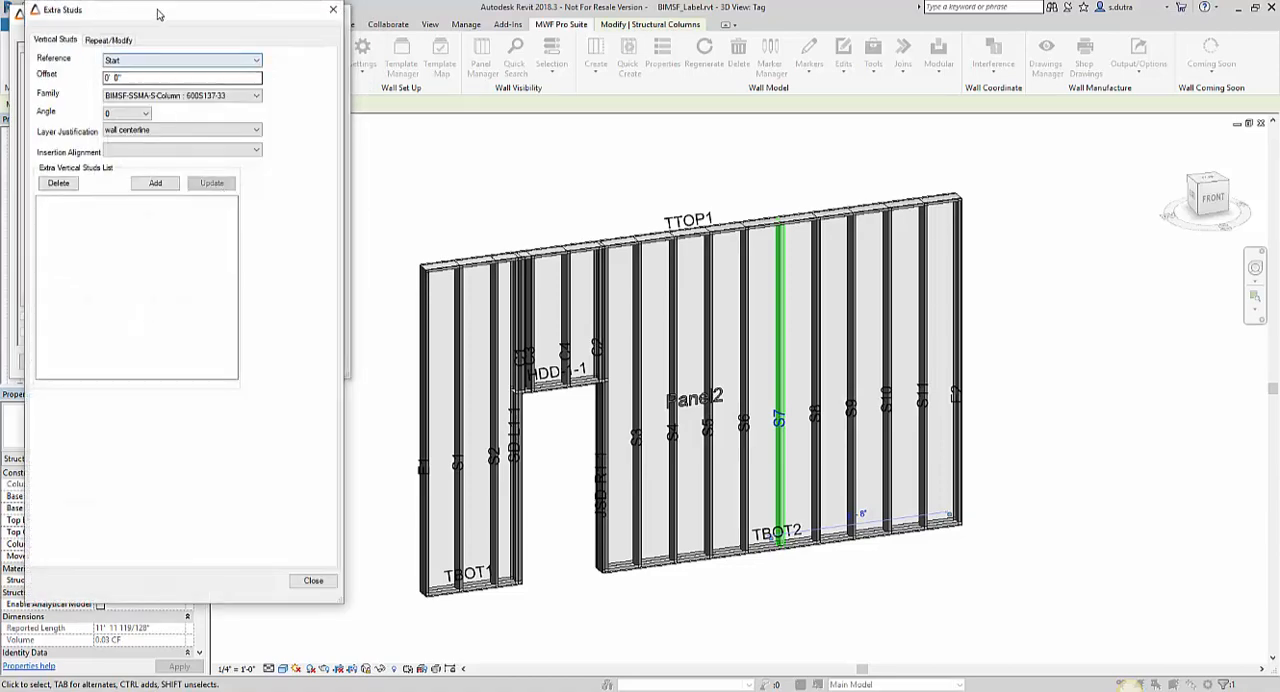
drag(160, 11, 191, 16)
click(154, 42)
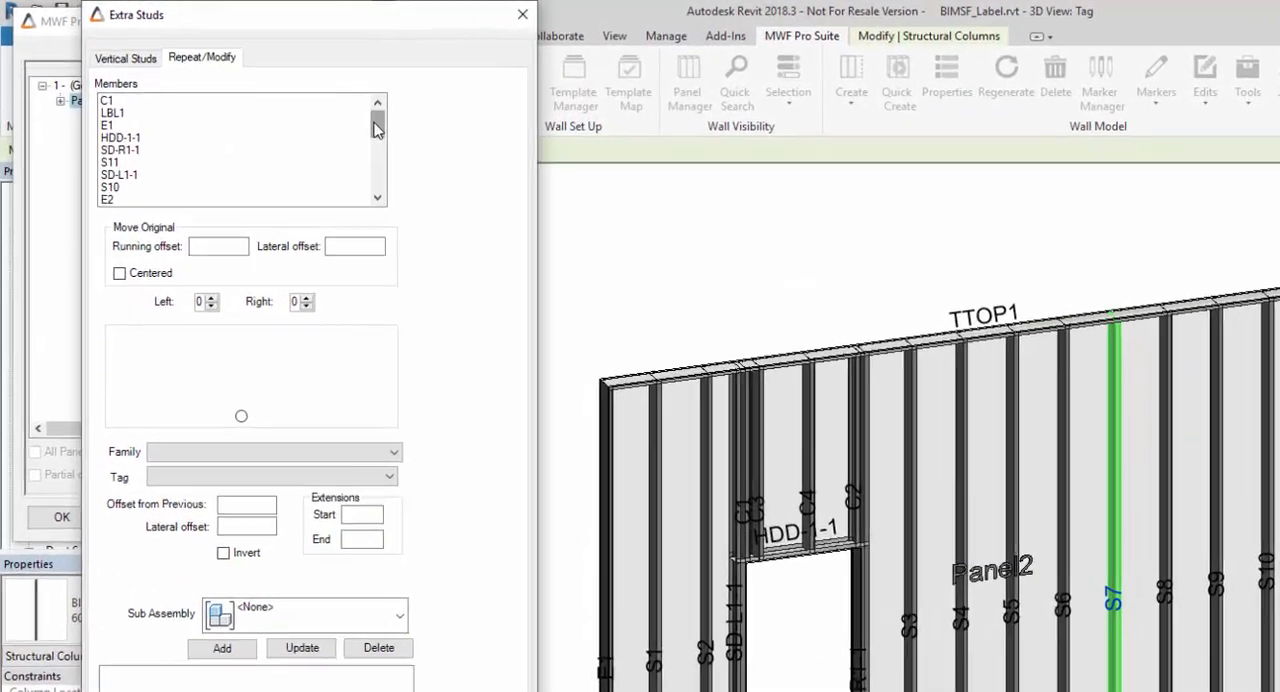
Find member S7 in the members list, preview a repeated stud on its right side, and close the panel properties without adding it.
drag(264, 88, 262, 122)
drag(380, 176, 393, 131)
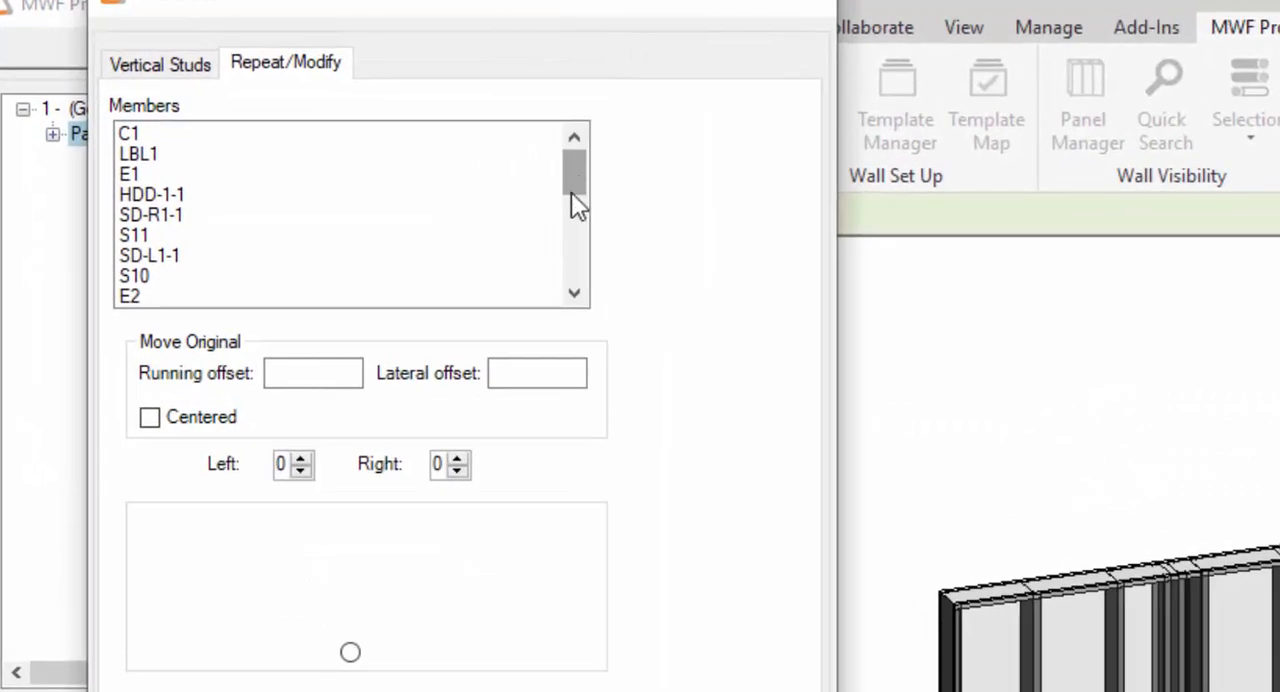
drag(263, 95, 261, 113)
drag(565, 237, 566, 248)
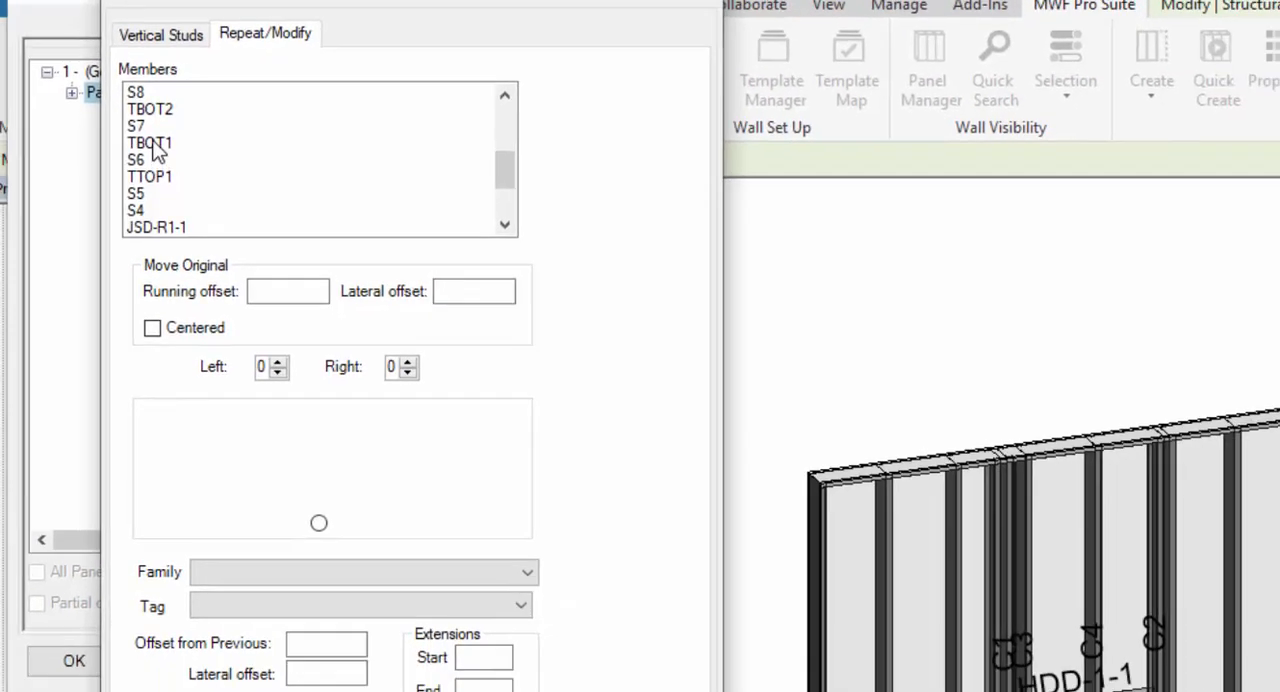
click(130, 174)
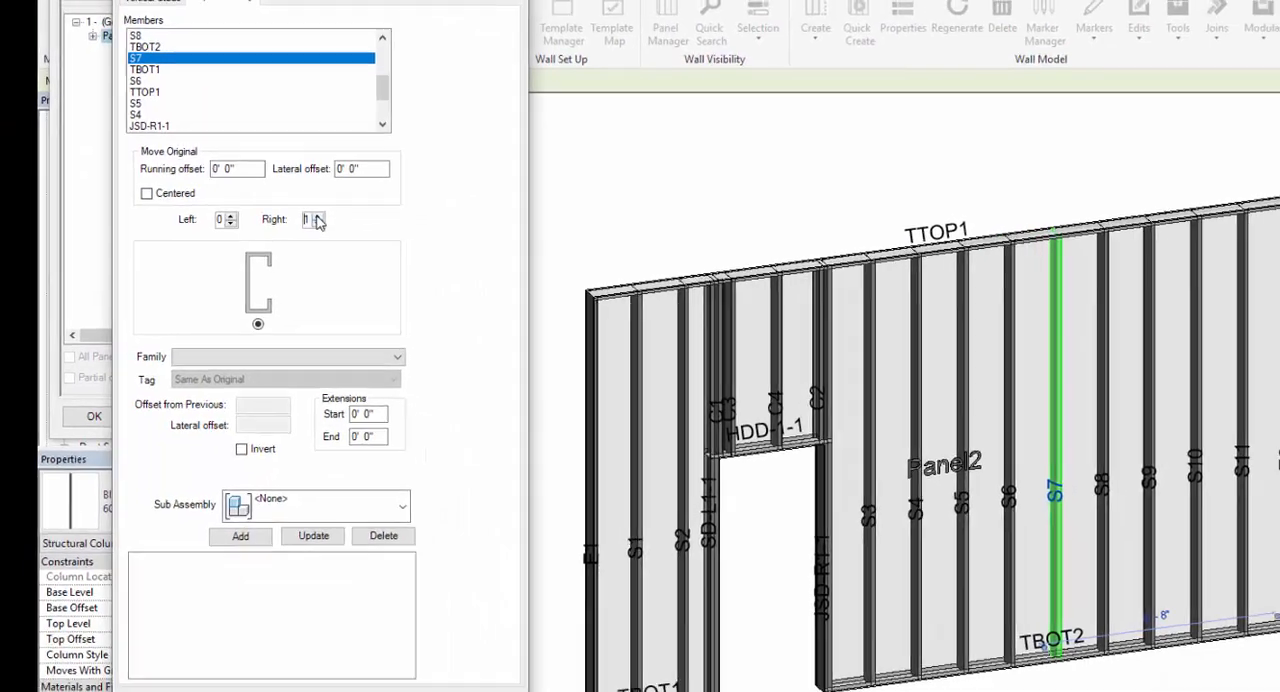
click(346, 241)
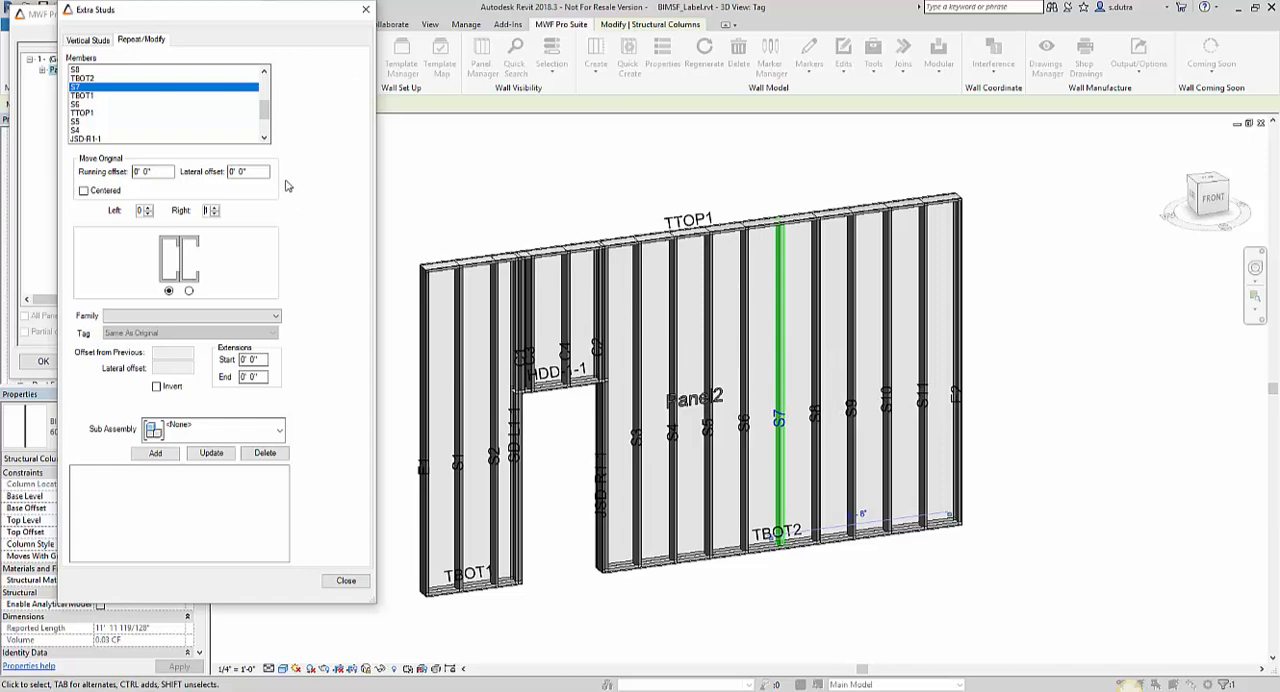
click(366, 9)
click(341, 15)
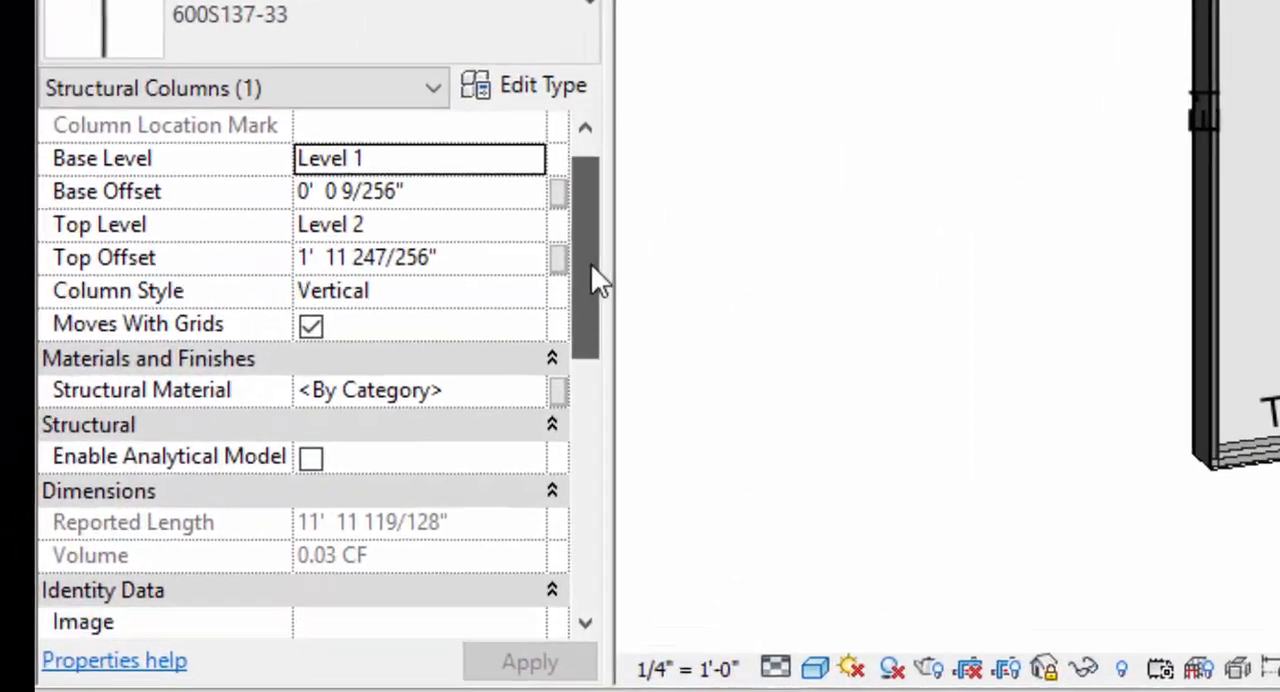
Examine the BIMSF parameters of stud S7, especially BIMSF_Label, and deselect the stud.
drag(199, 541, 200, 557)
drag(613, 345, 617, 508)
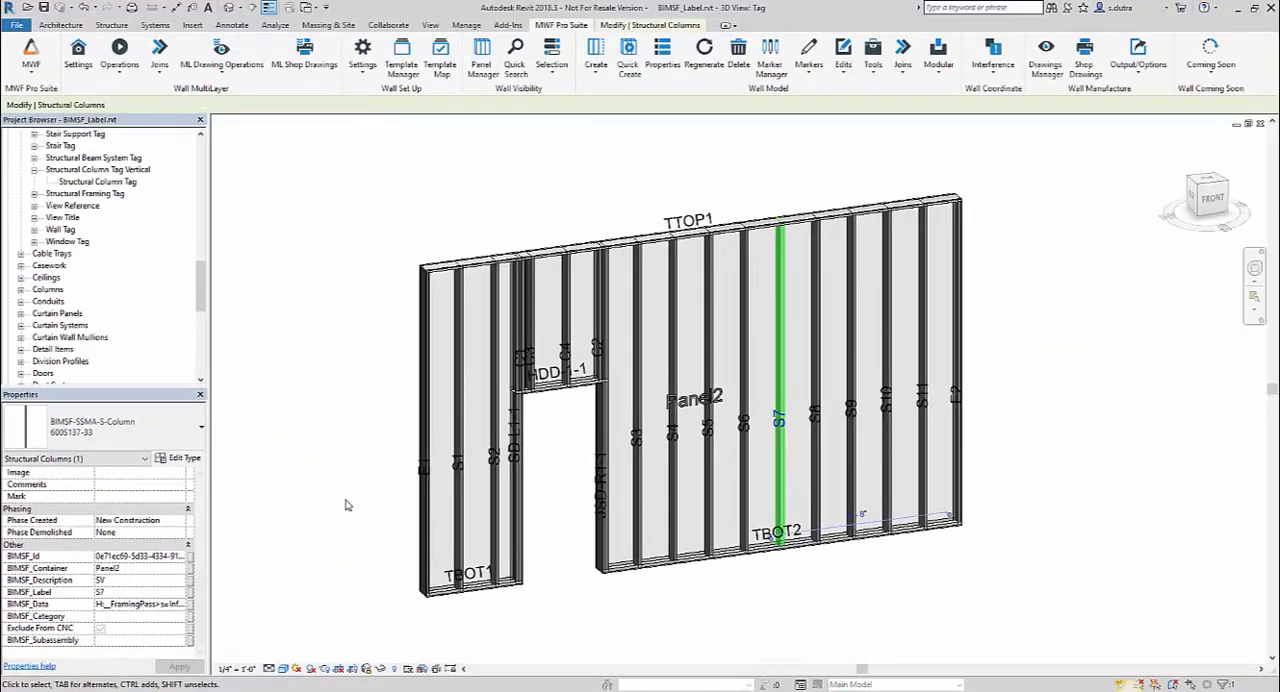
click(347, 501)
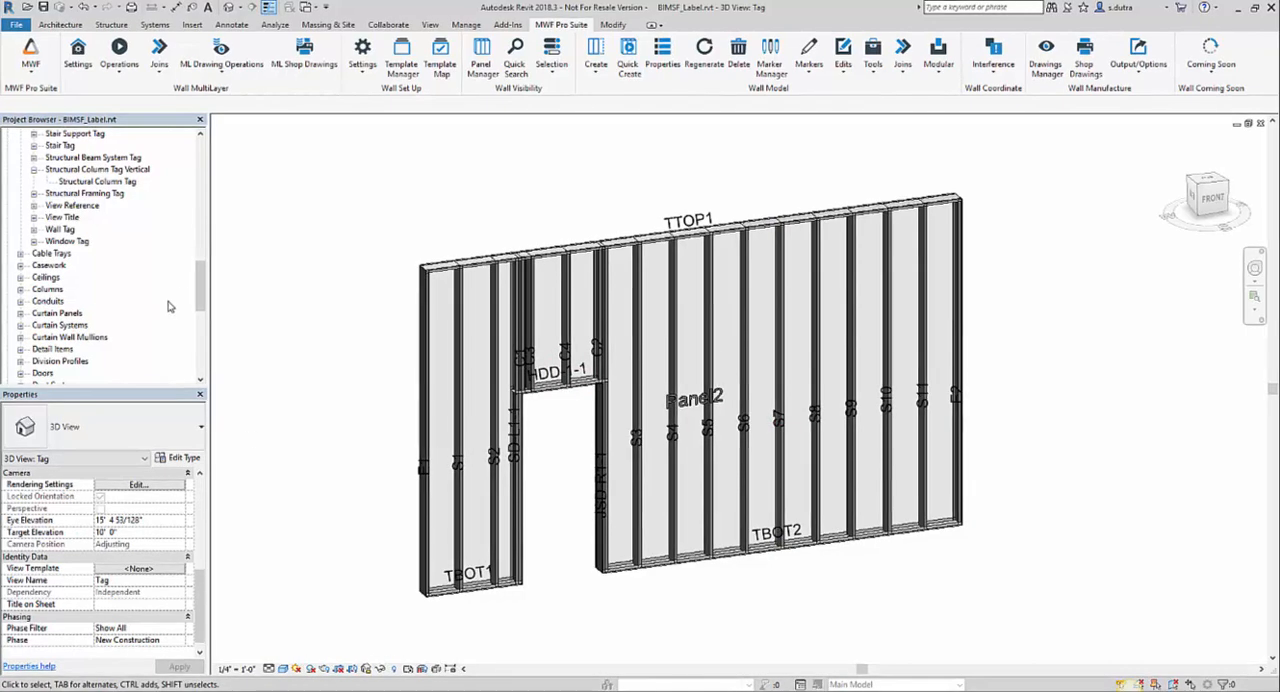
Open the Structural Column Tag Vertical family for editing.
mouse_move(200, 286)
mouse_down()
mouse_move(211, 194)
mouse_move(200, 330)
mouse_move(204, 295)
mouse_up()
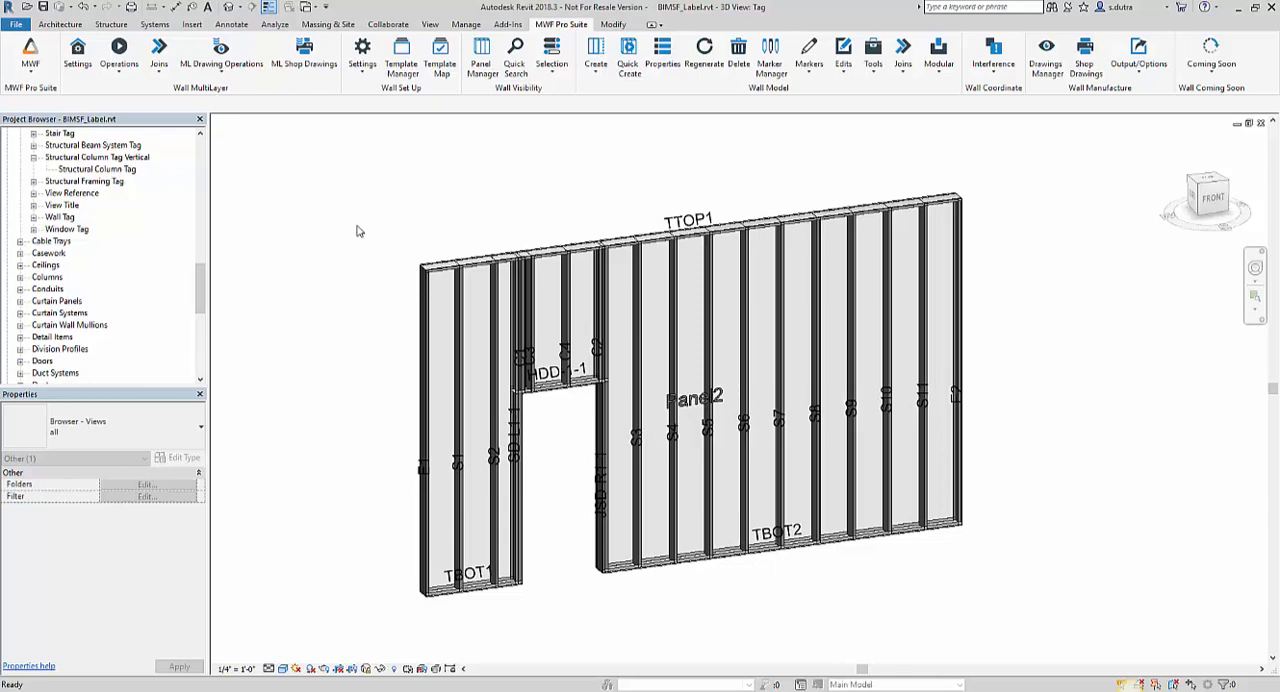
click(104, 183)
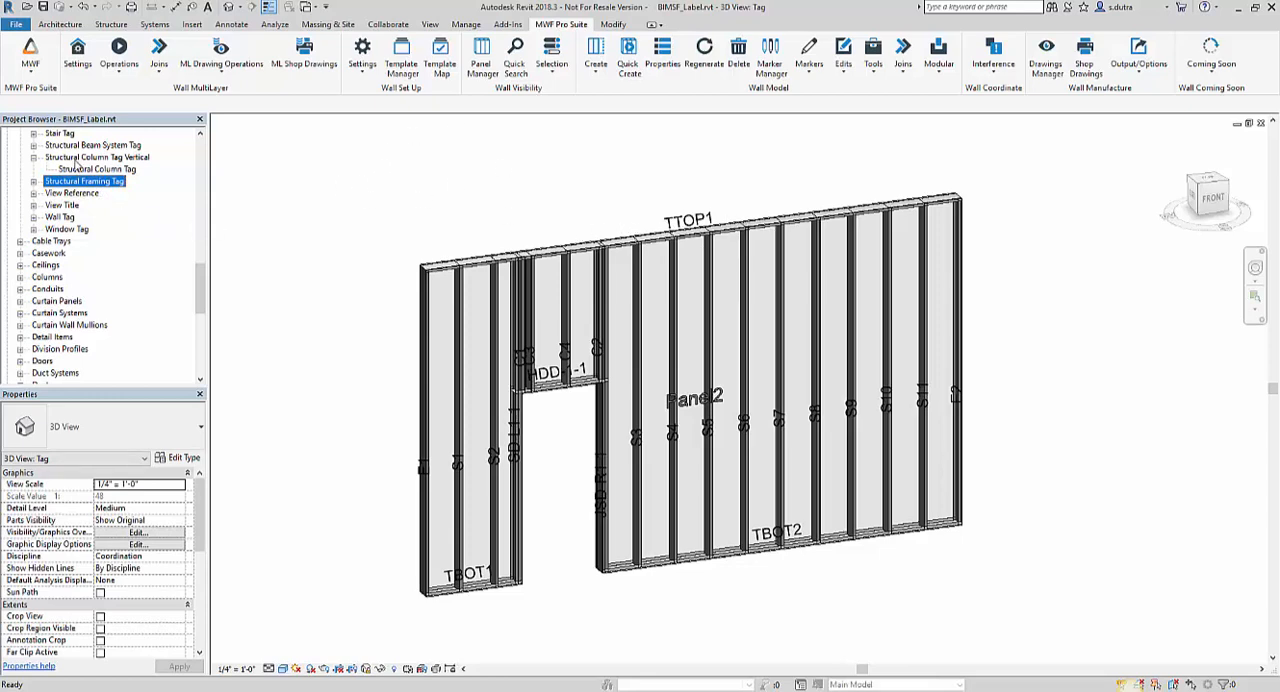
click(78, 159)
right_click(80, 160)
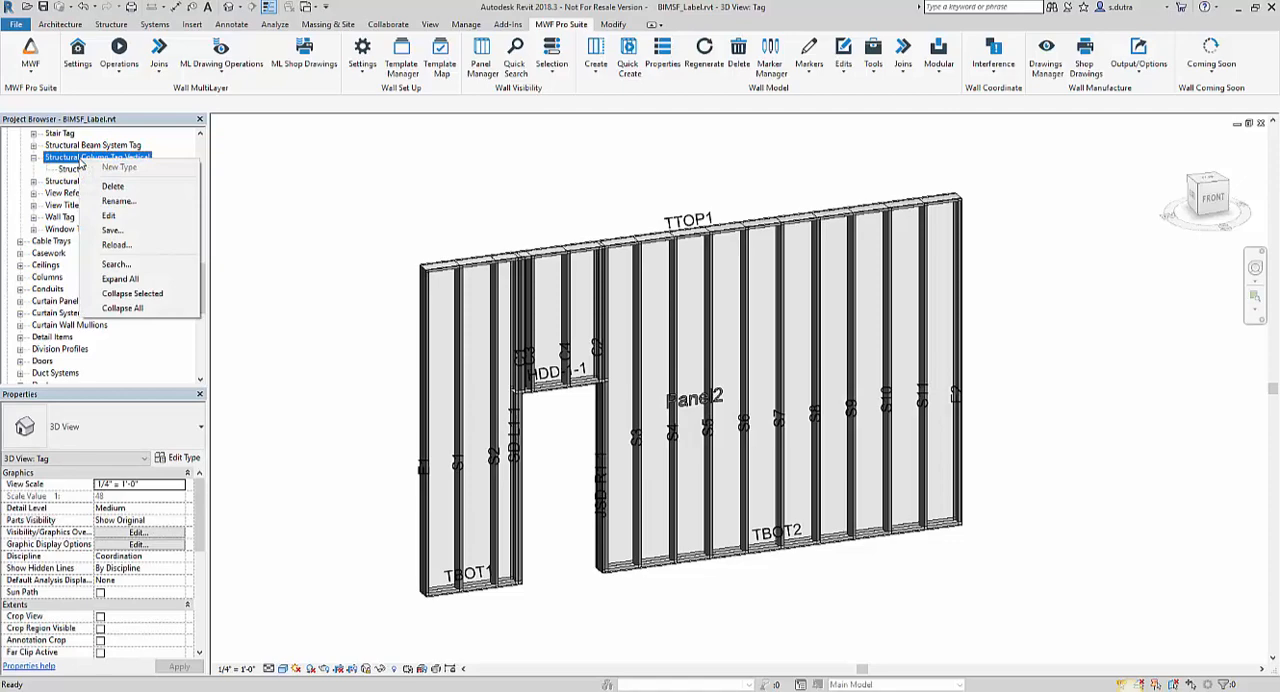
click(157, 220)
click(726, 404)
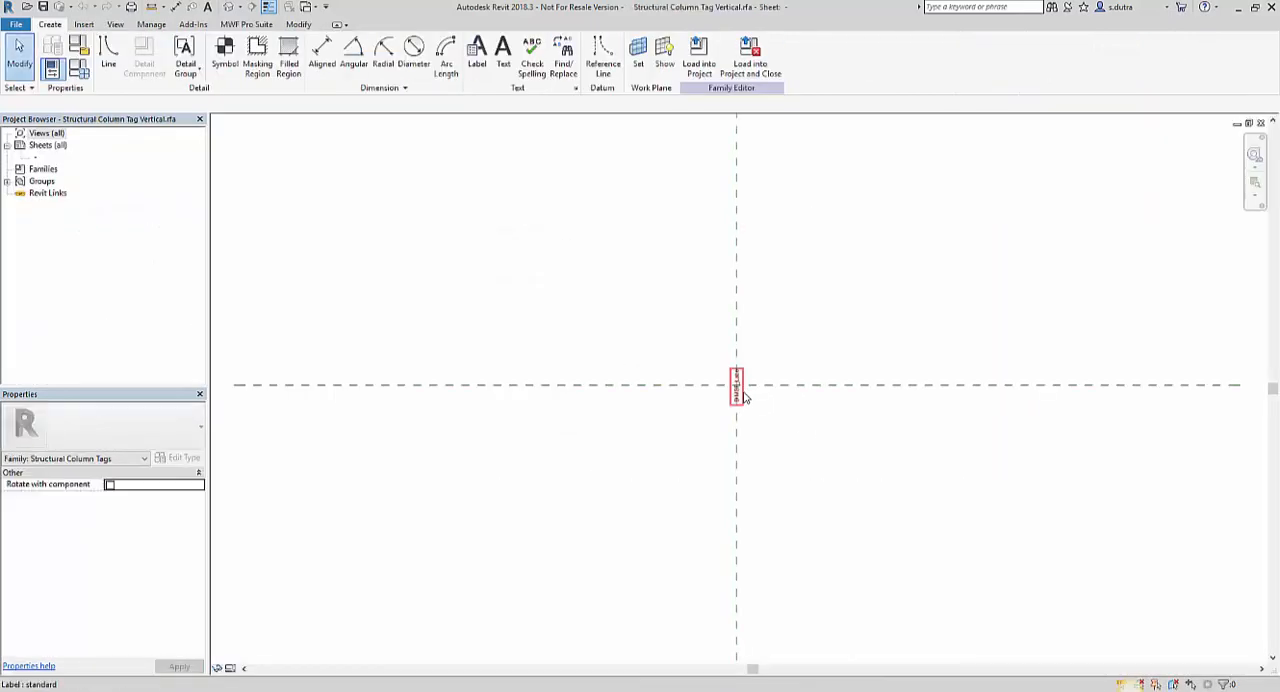
scroll(766, 411, up, 5)
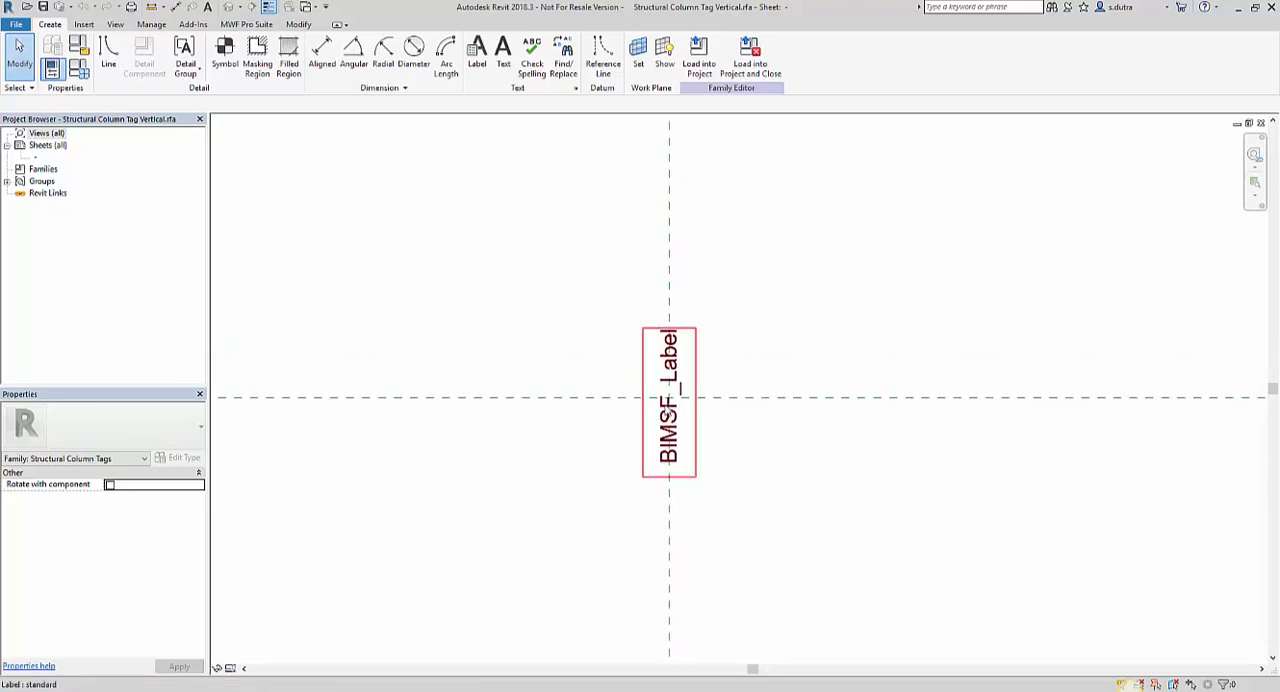
middle_drag(731, 451, 604, 459)
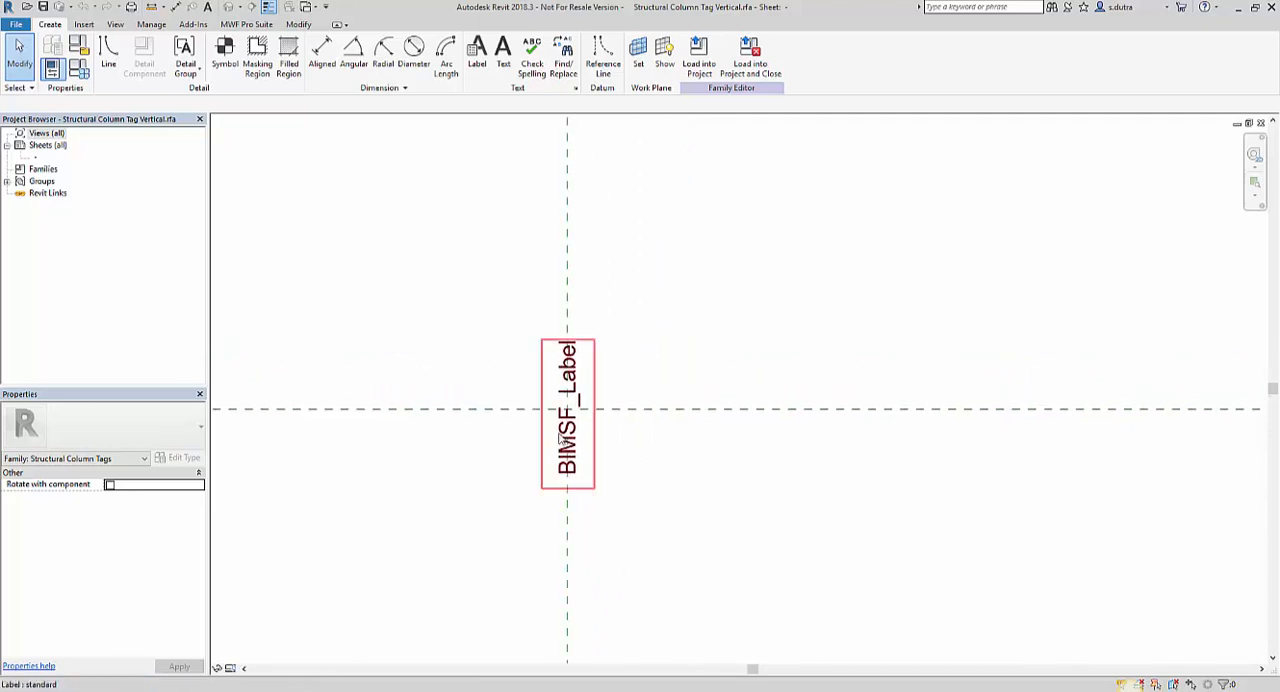
Check the tag family's types, then its family category and parameters.
click(83, 78)
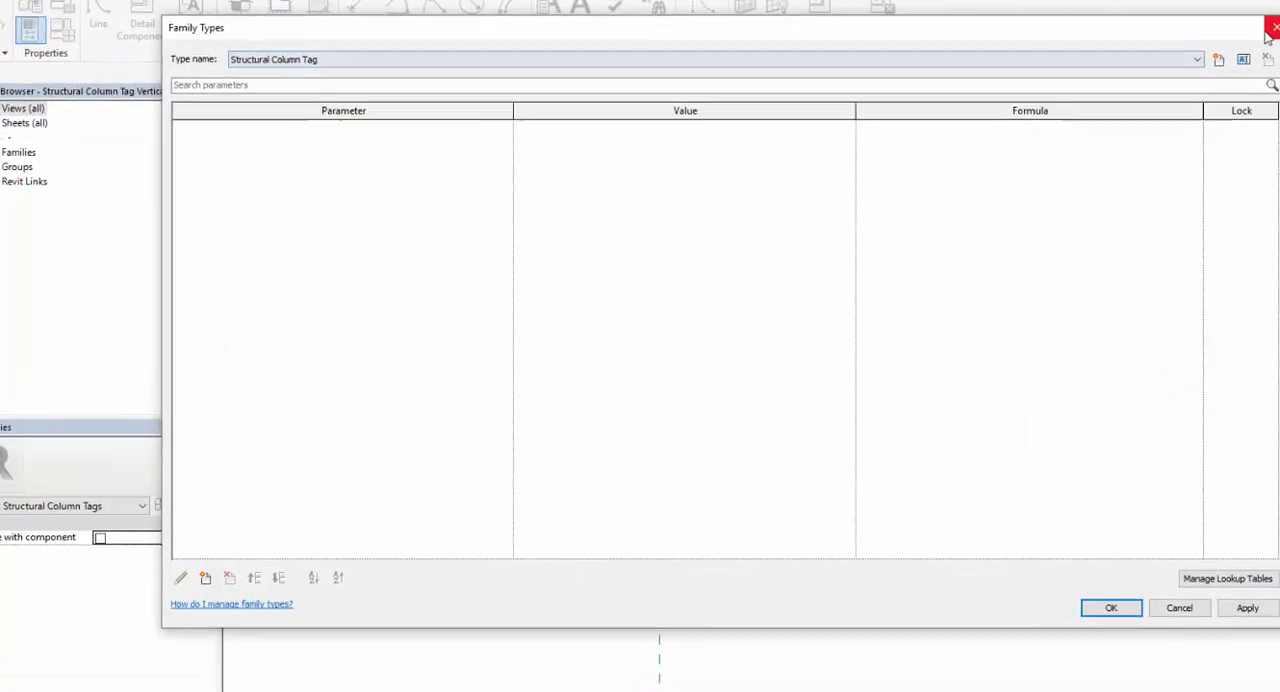
click(1270, 34)
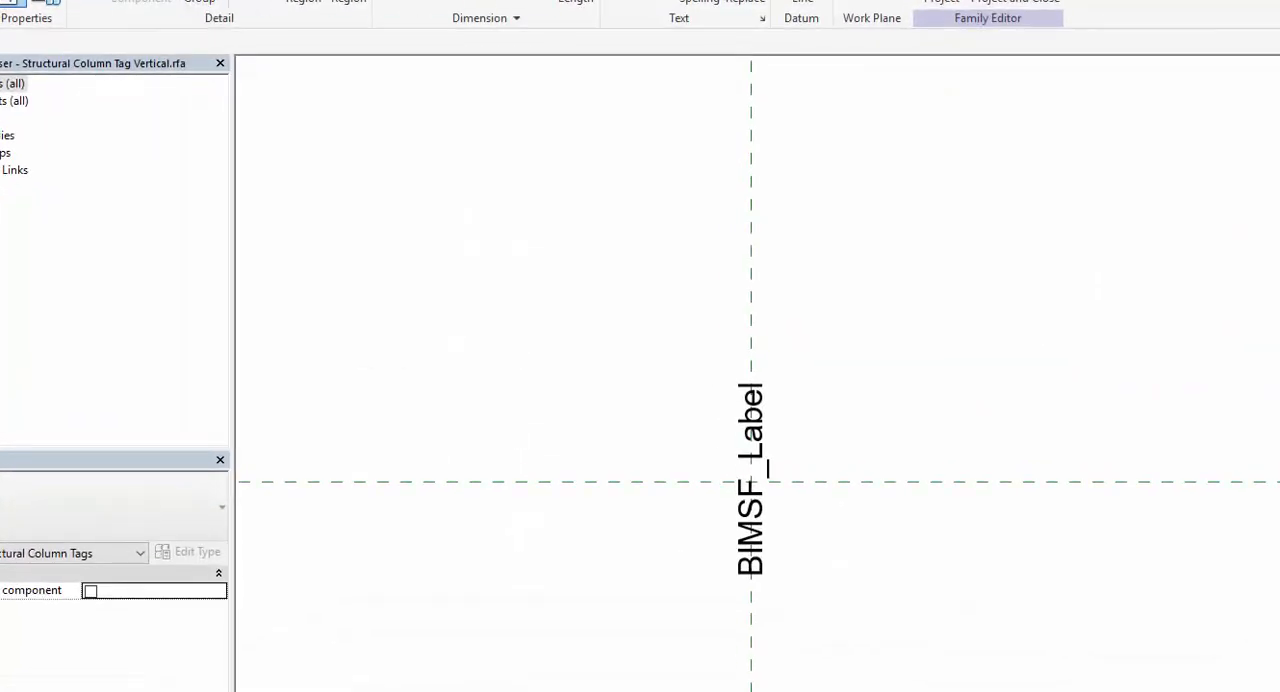
click(32, 6)
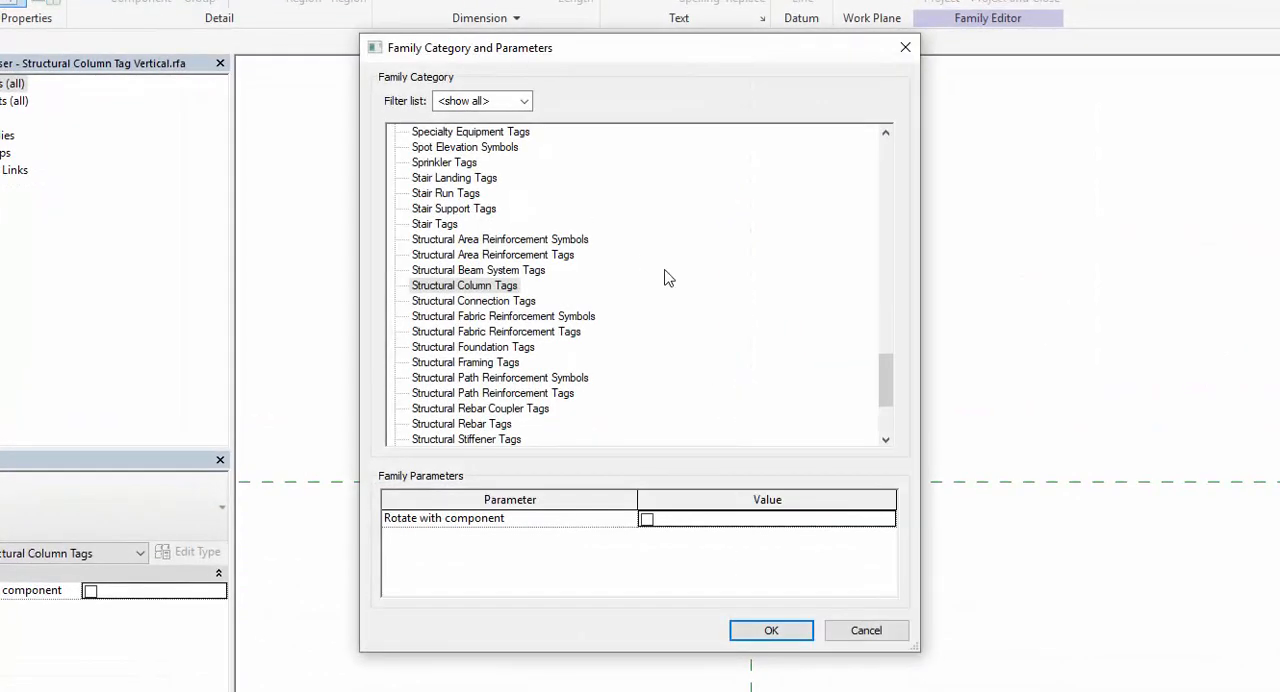
click(777, 632)
Edit the tag's label and choose the shared parameter BIMSF_Label from the BimSf group as a category parameter.
click(705, 449)
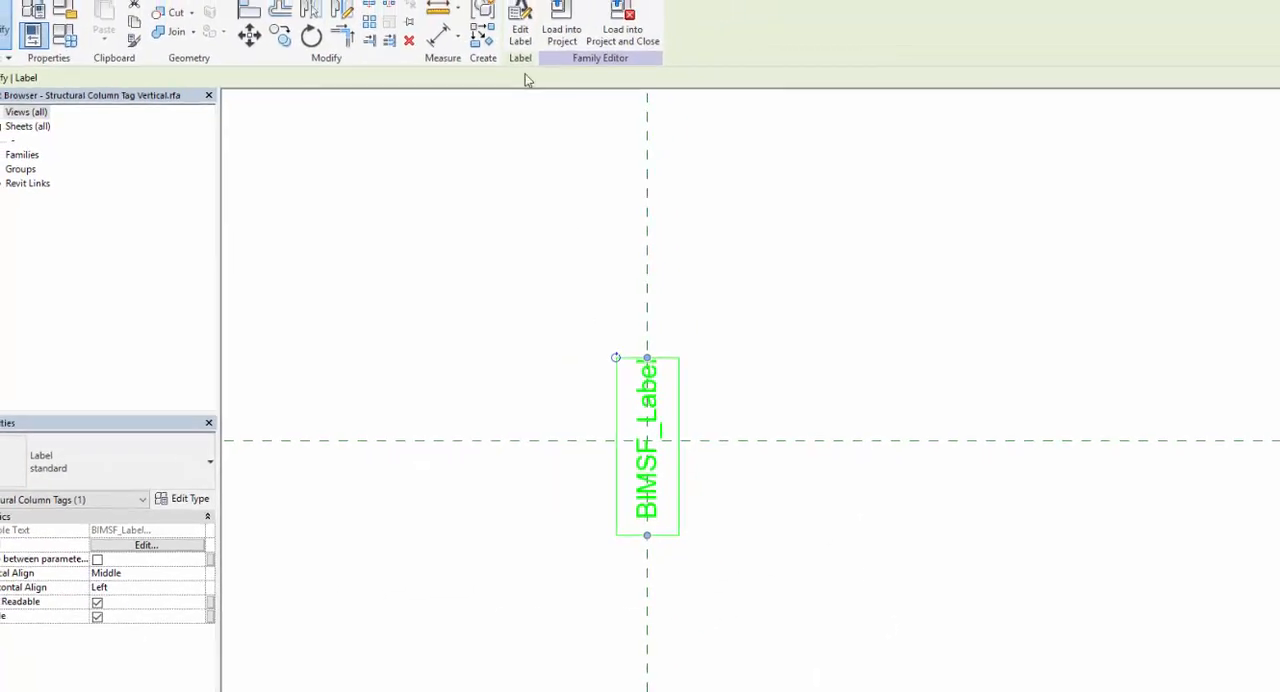
click(520, 30)
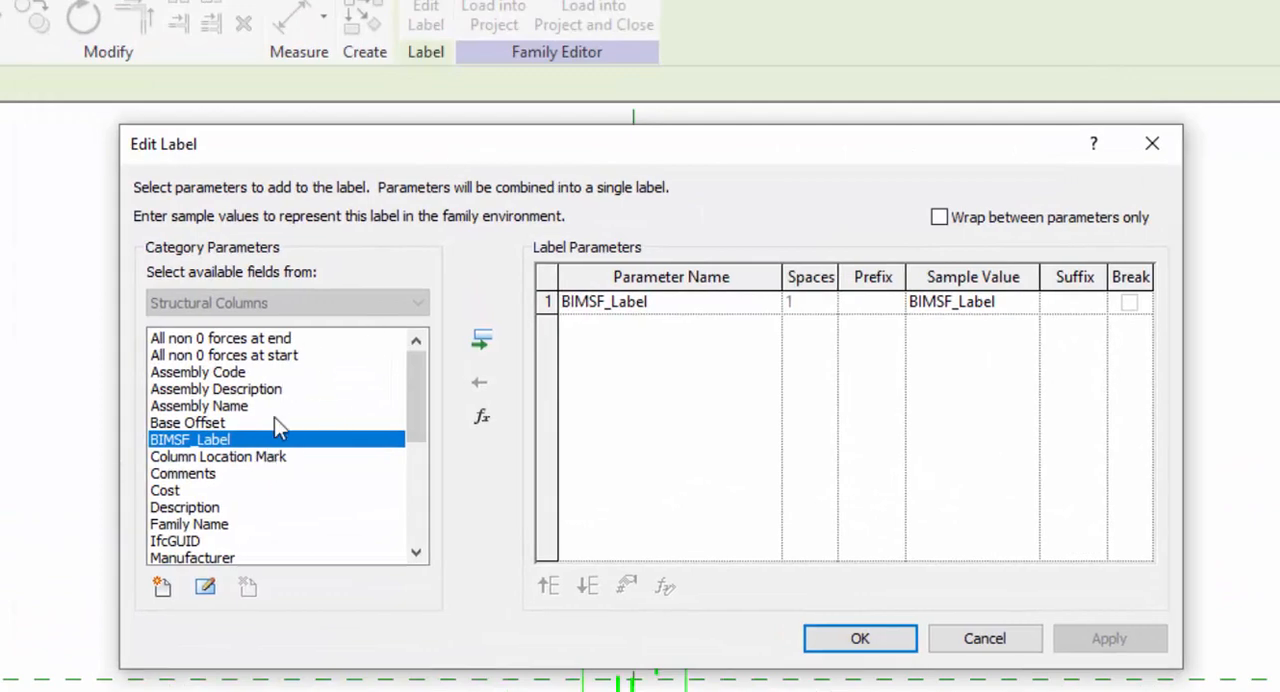
click(168, 589)
click(766, 210)
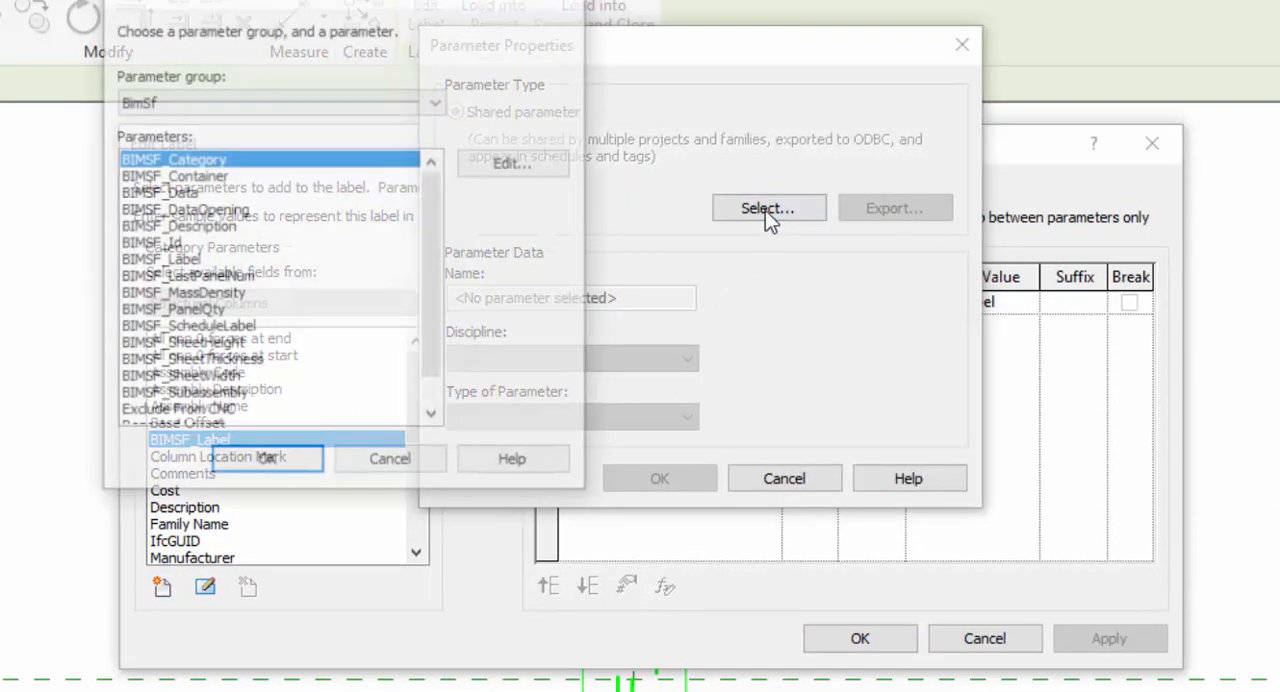
drag(366, 4, 704, 143)
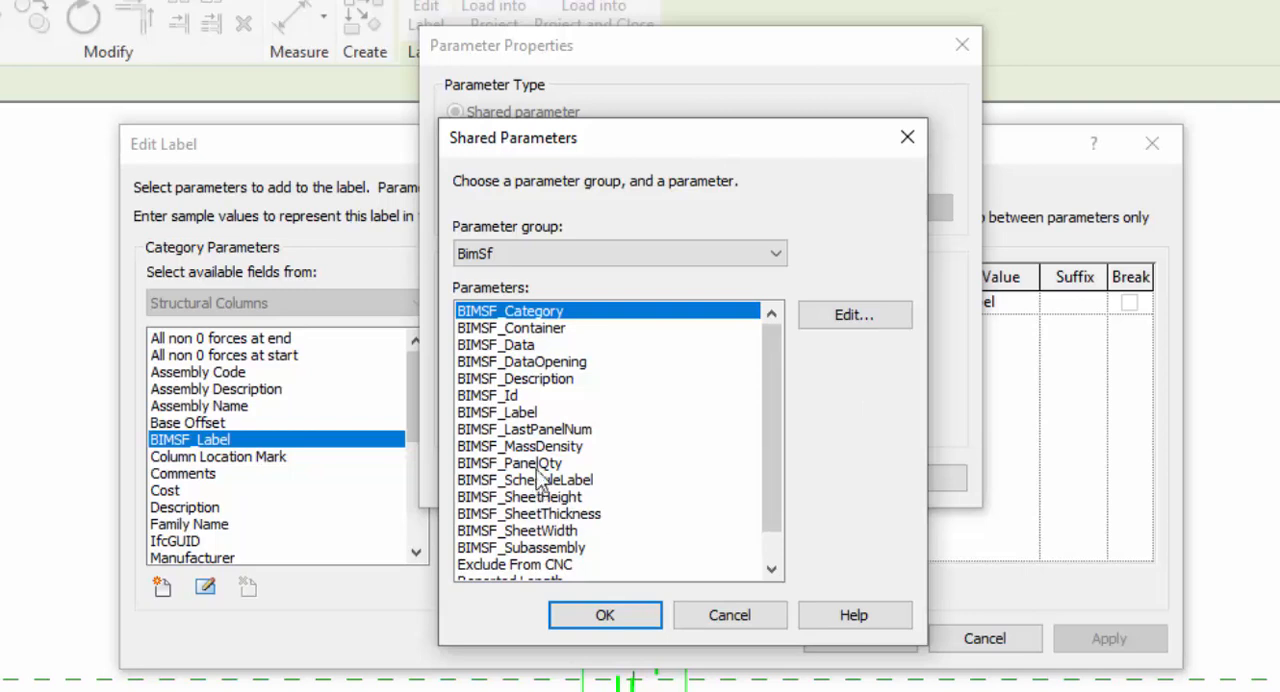
drag(771, 424, 764, 455)
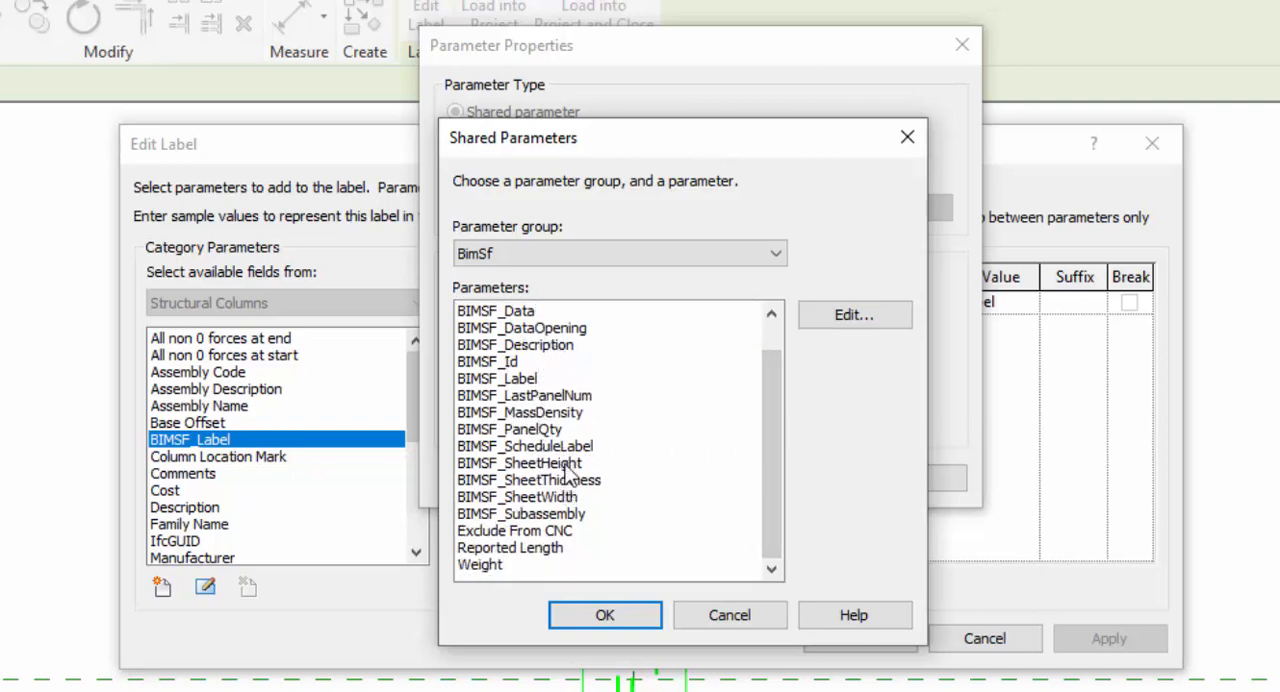
drag(767, 473, 774, 422)
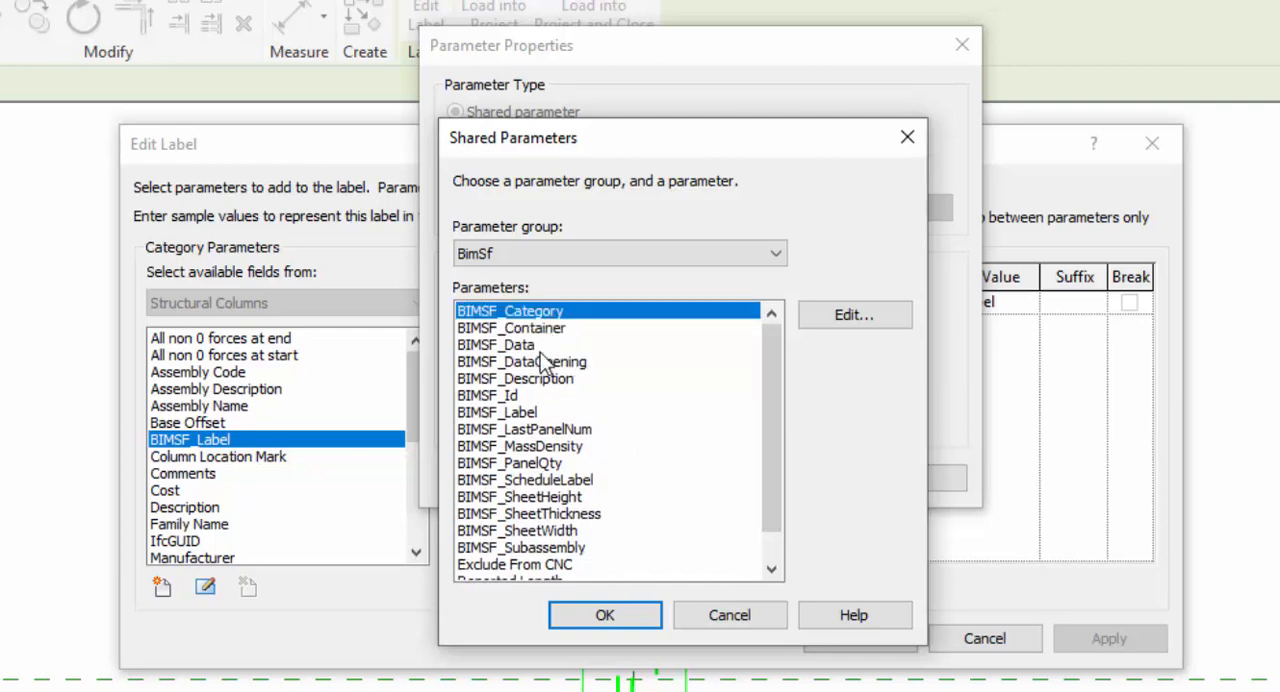
click(524, 412)
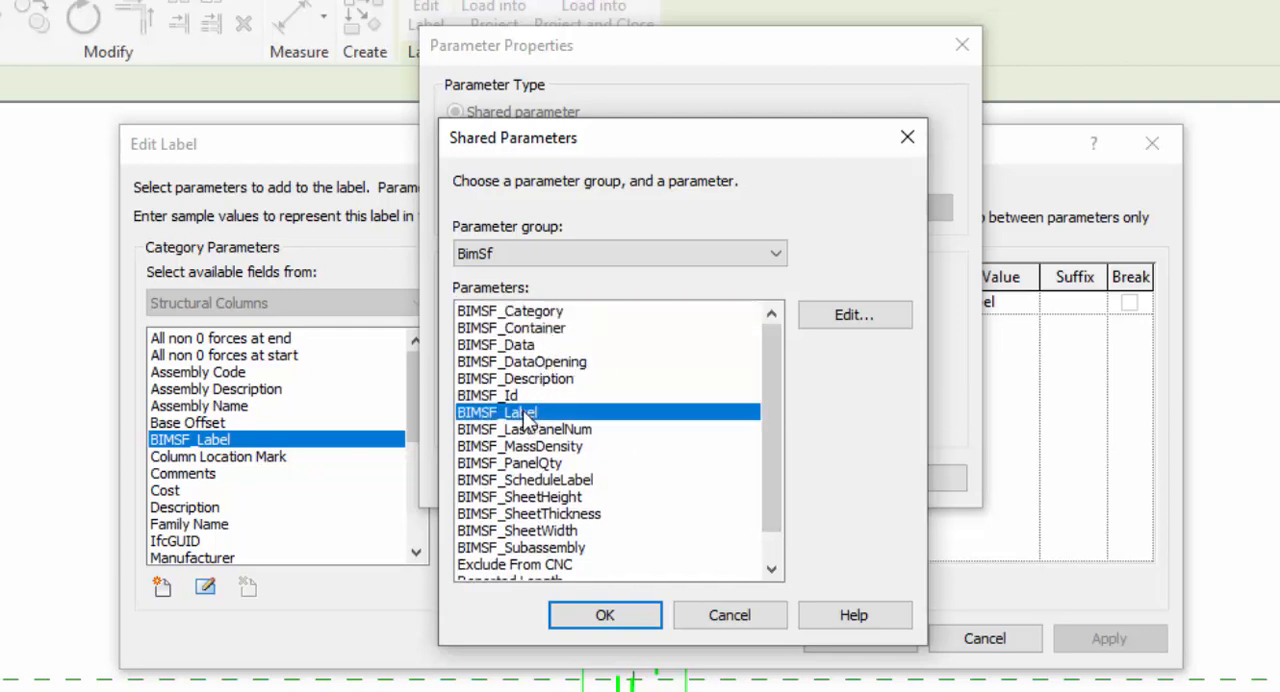
click(627, 612)
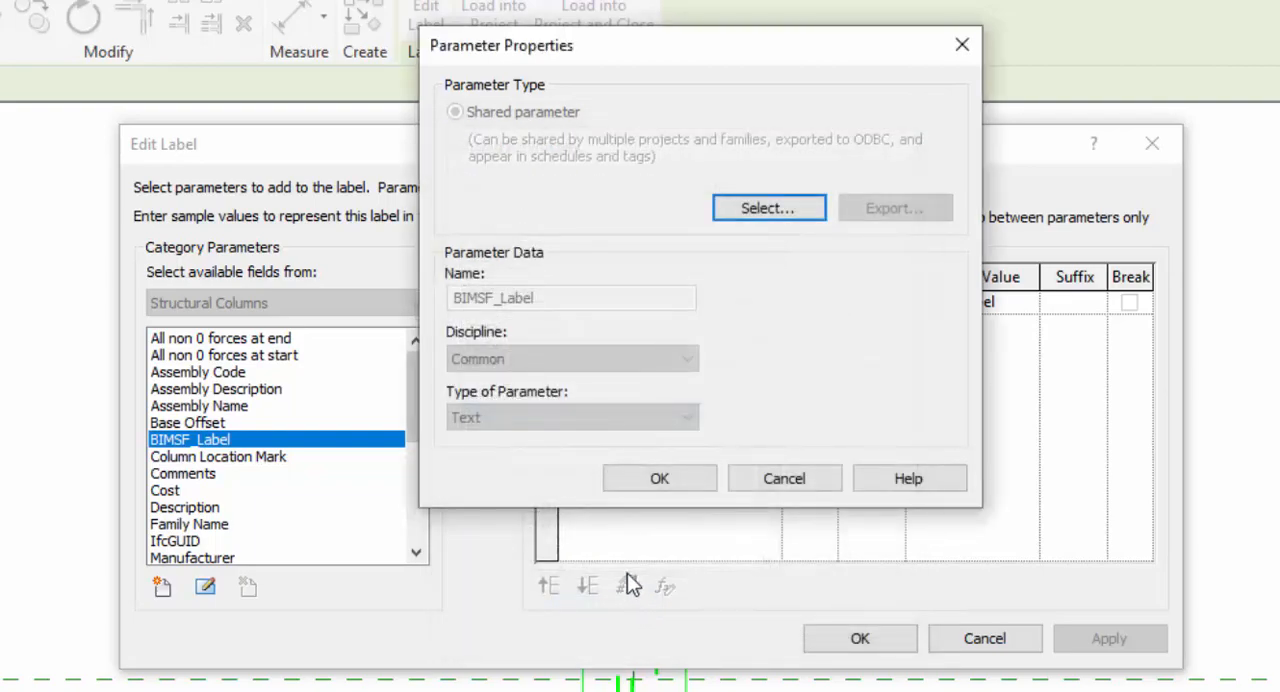
click(657, 485)
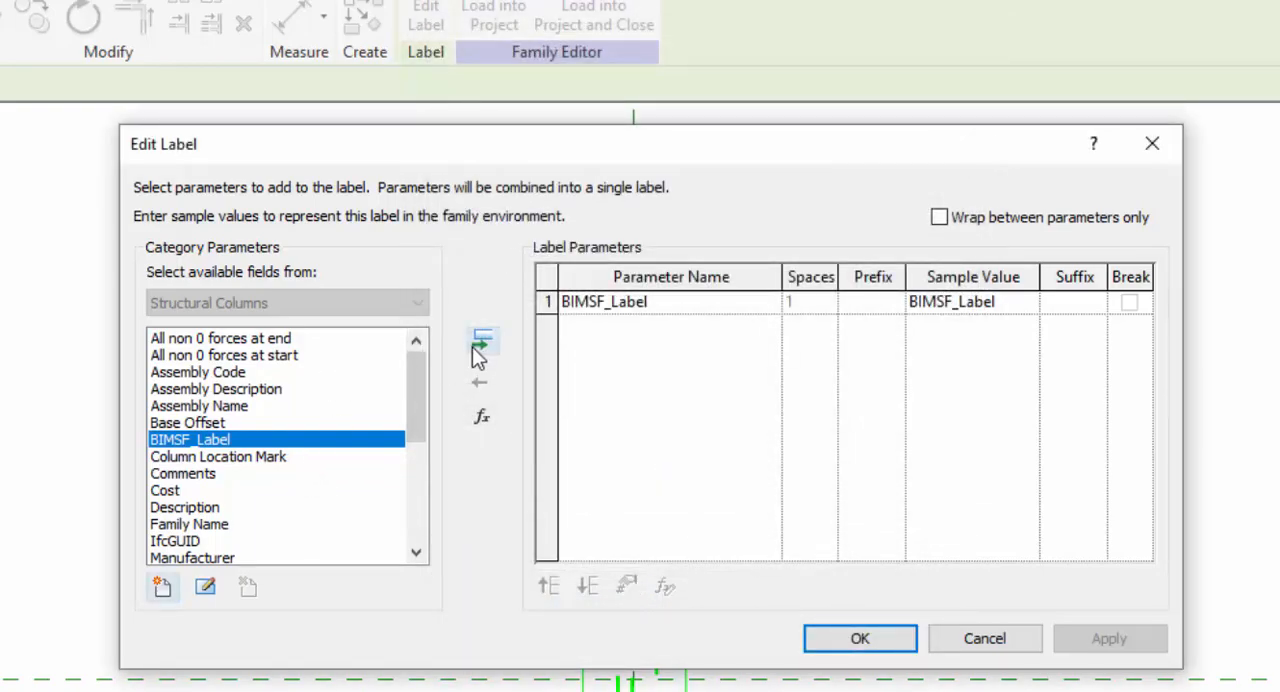
Accept the label with BIMSF_Label as its label parameter and close the tag family.
click(473, 348)
click(480, 384)
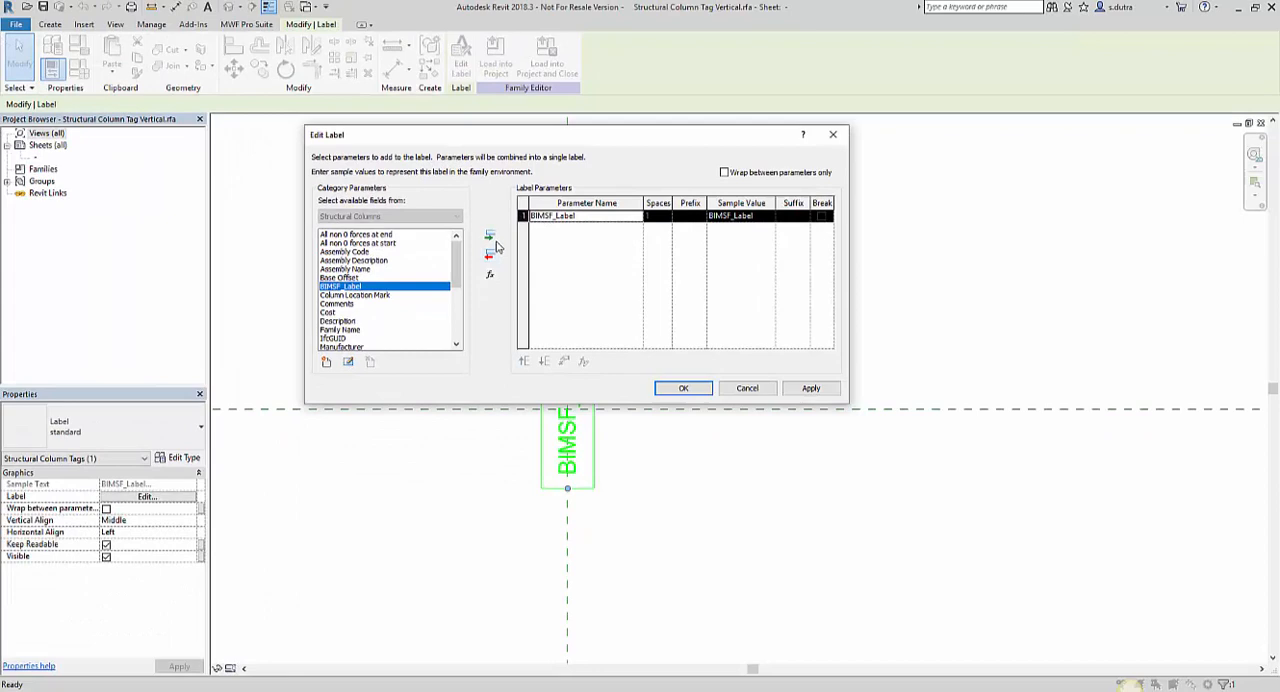
click(680, 389)
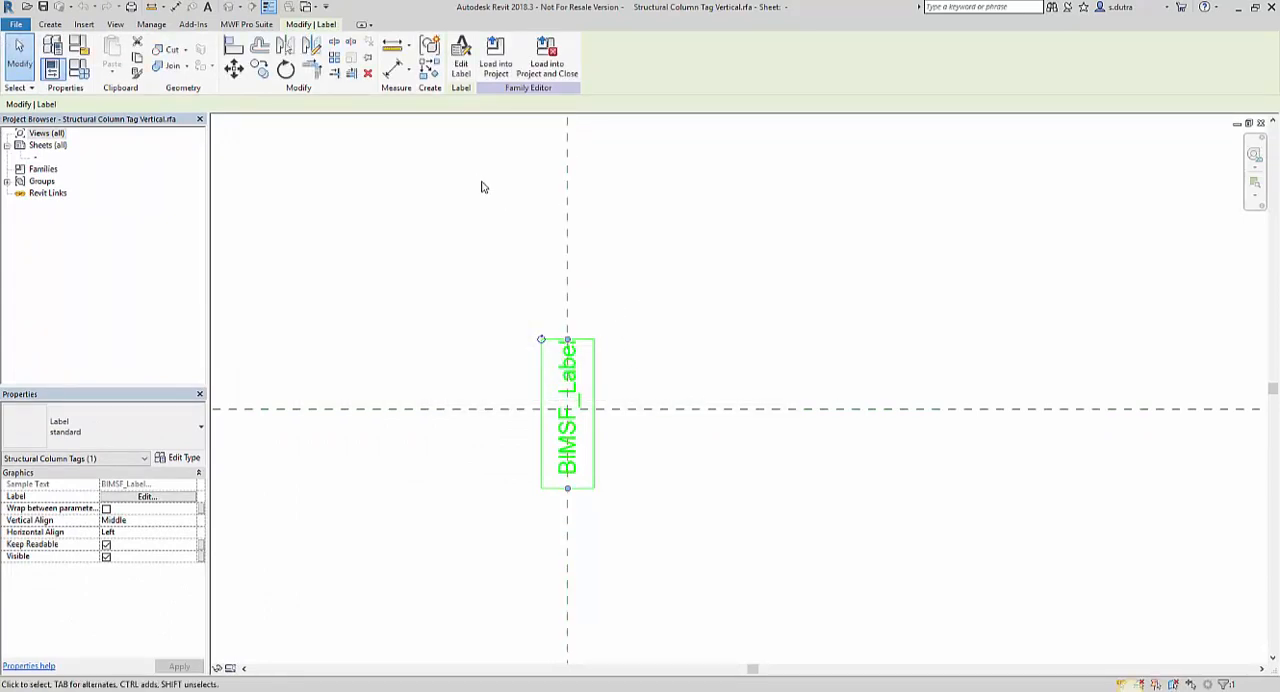
click(1262, 124)
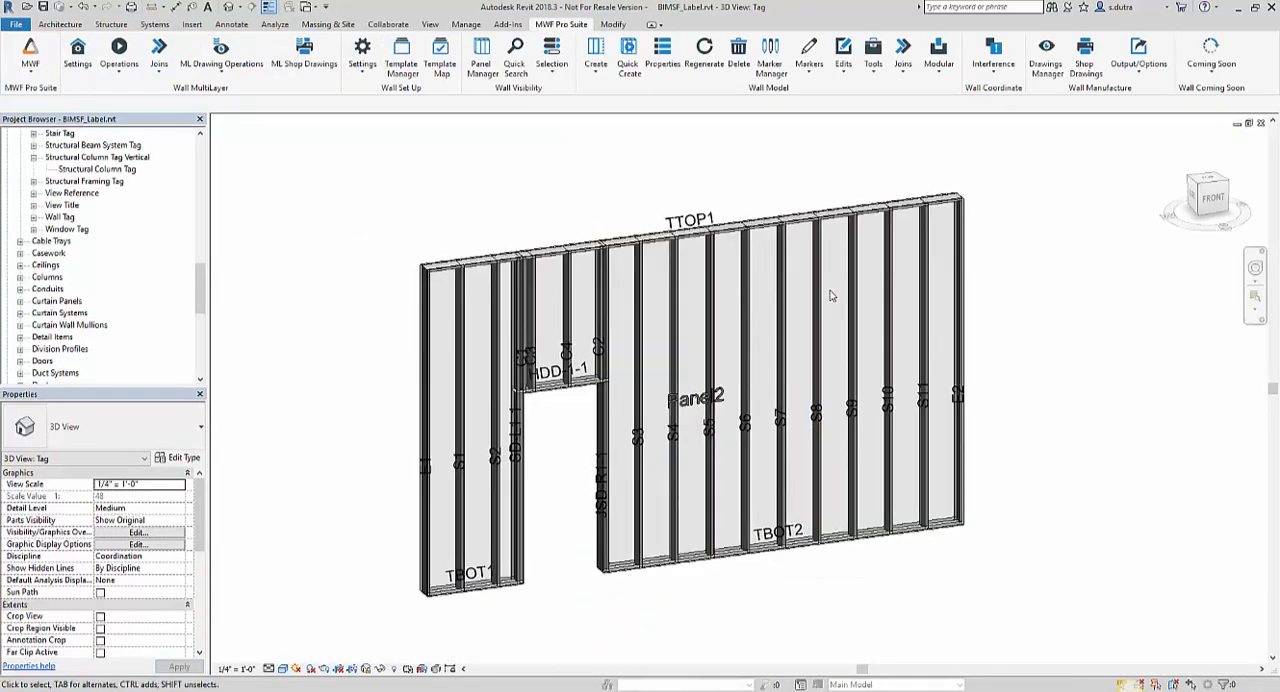
Select all instances of the structural framing tag used on the wall panel's top track and delete them.
click(685, 218)
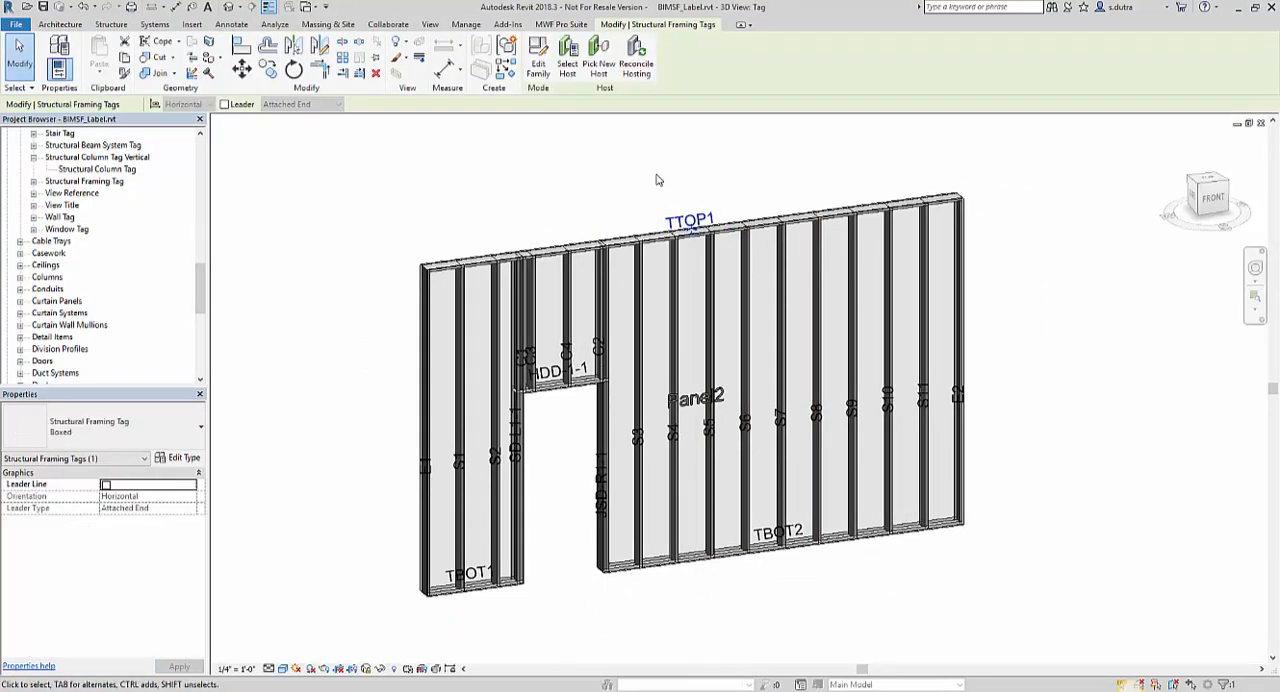
right_click(657, 177)
mouse_move(772, 334)
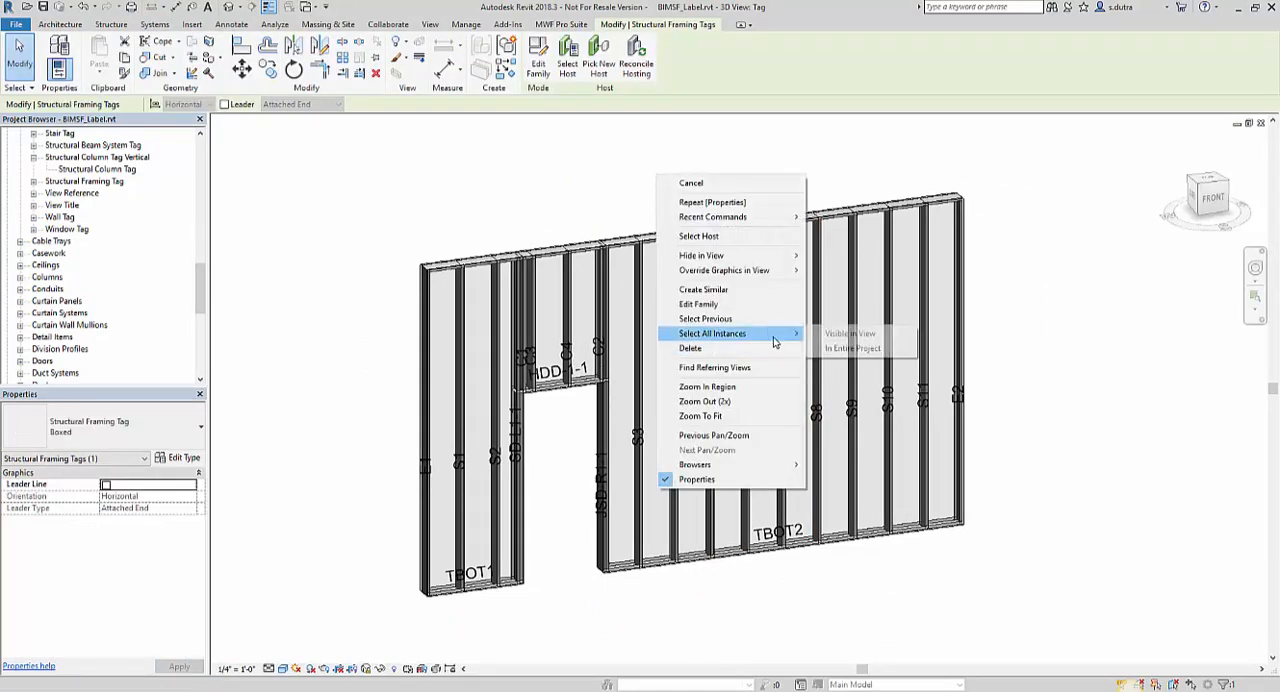
click(855, 346)
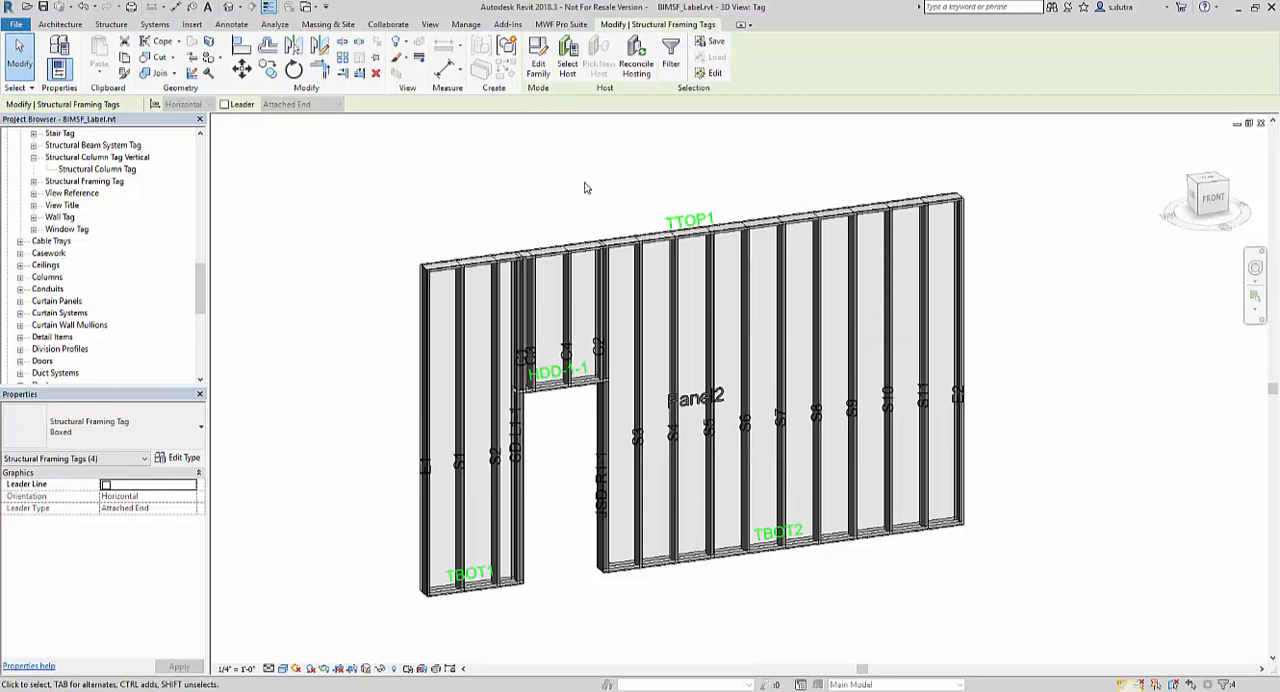
key(Delete)
Select all structural column tags of the stud tag's type visible in the view and delete them.
click(673, 432)
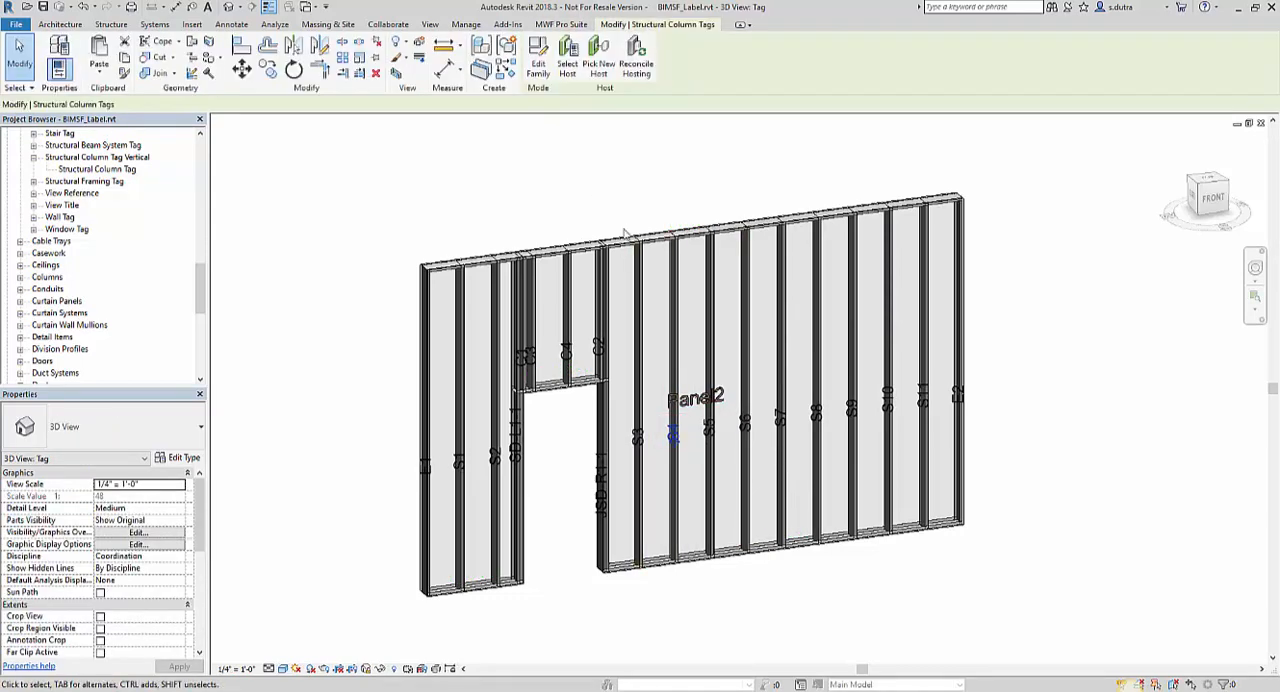
right_click(631, 193)
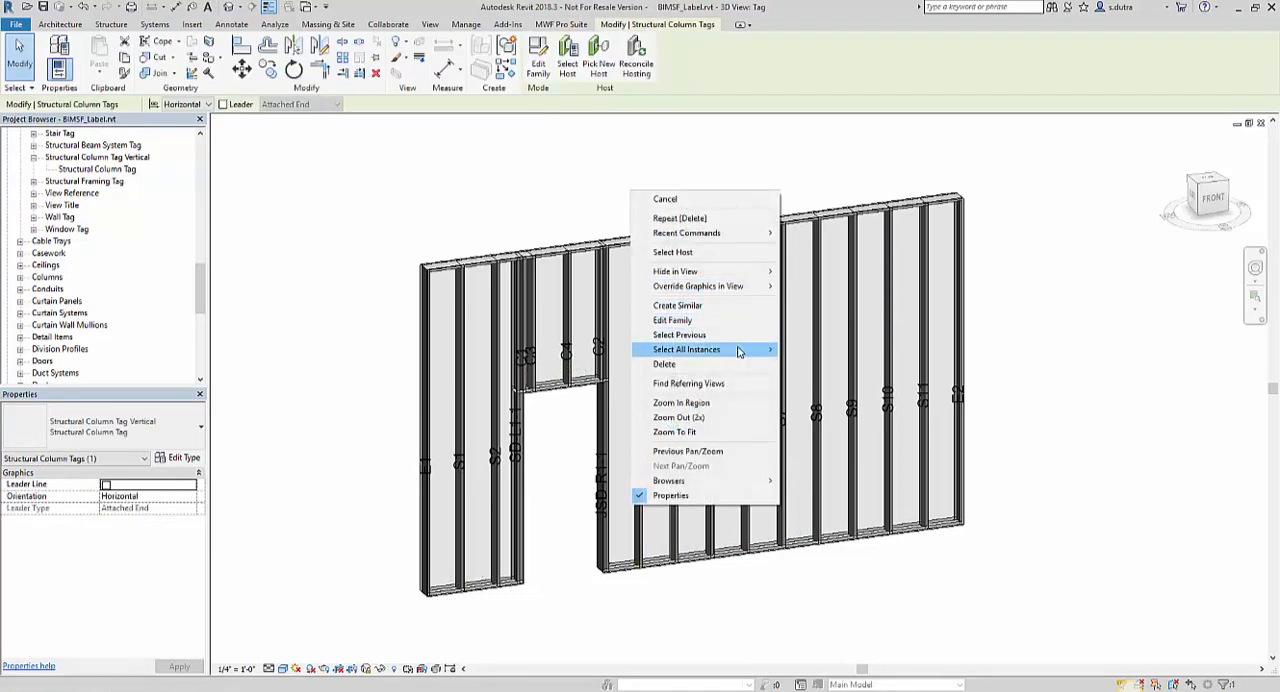
mouse_move(739, 350)
click(848, 366)
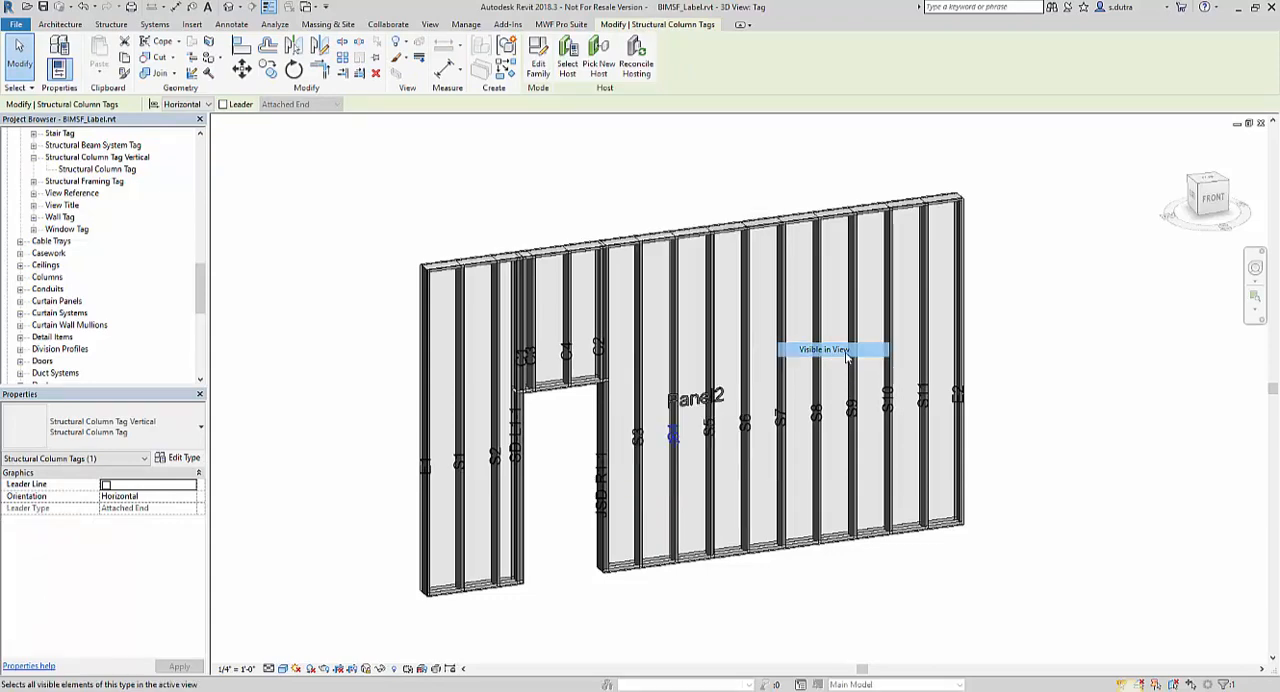
key(Delete)
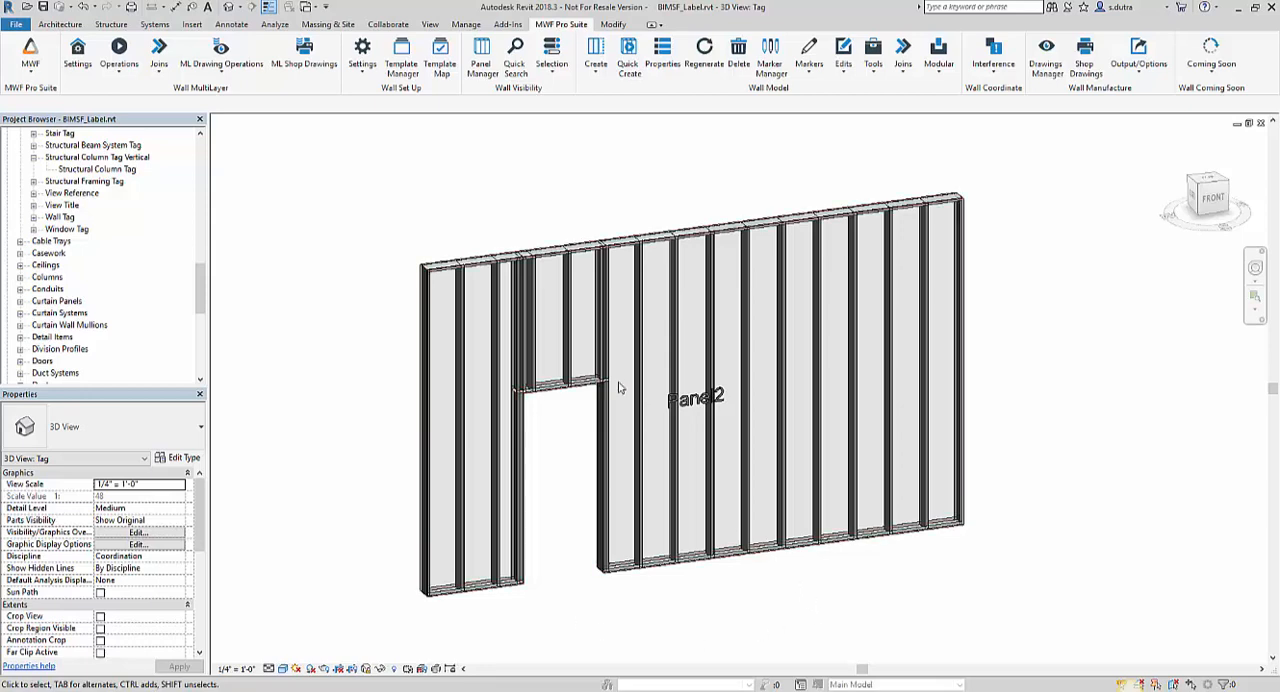
Start Tag All for all objects in the current view and include the Structural Column Tags and Structural Framing Tags categories.
click(232, 24)
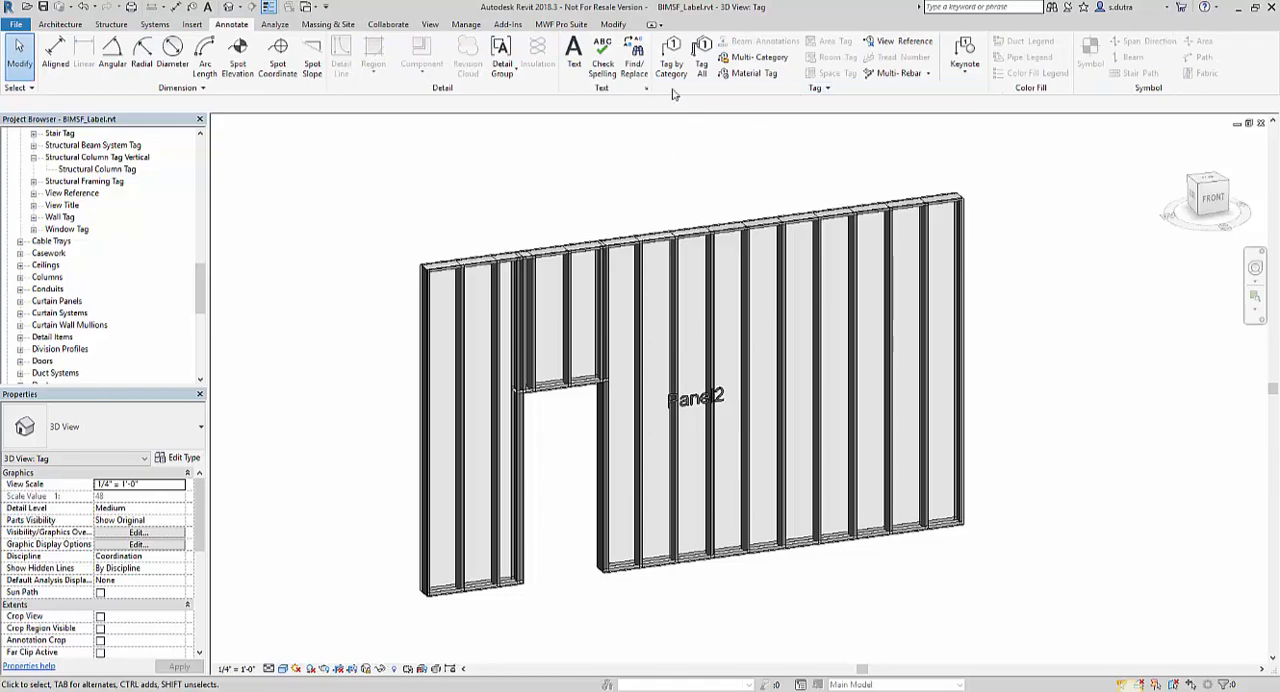
click(700, 70)
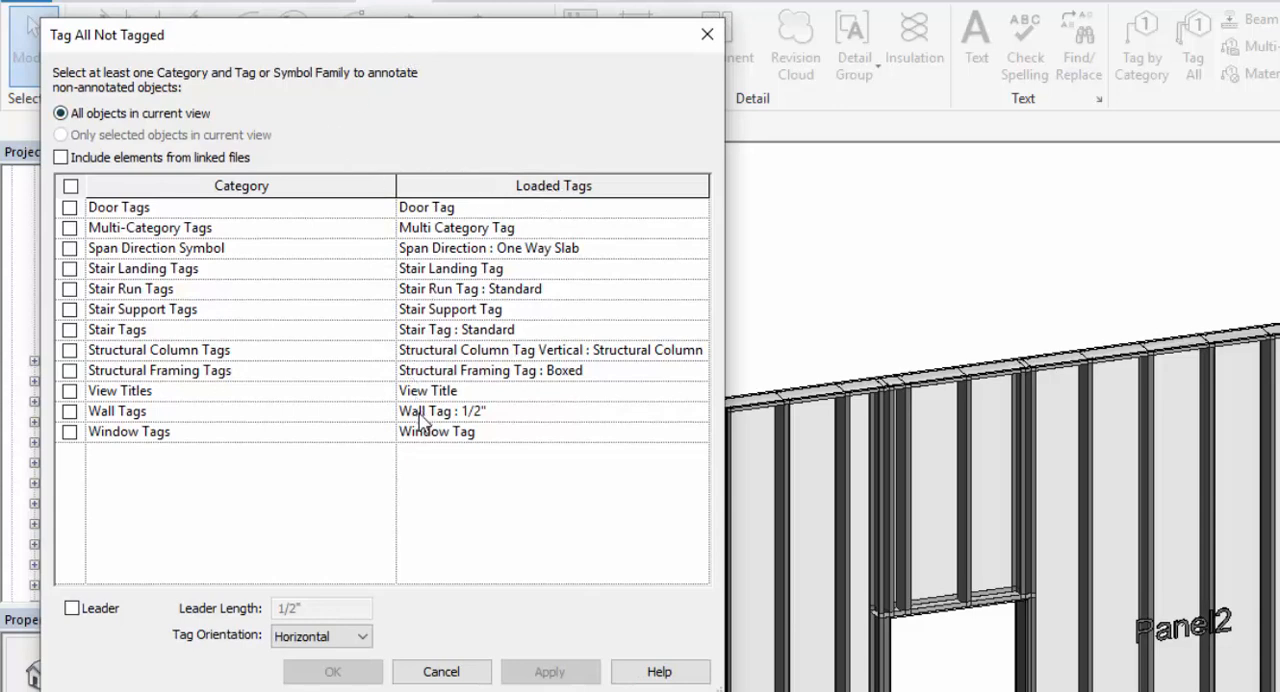
click(69, 350)
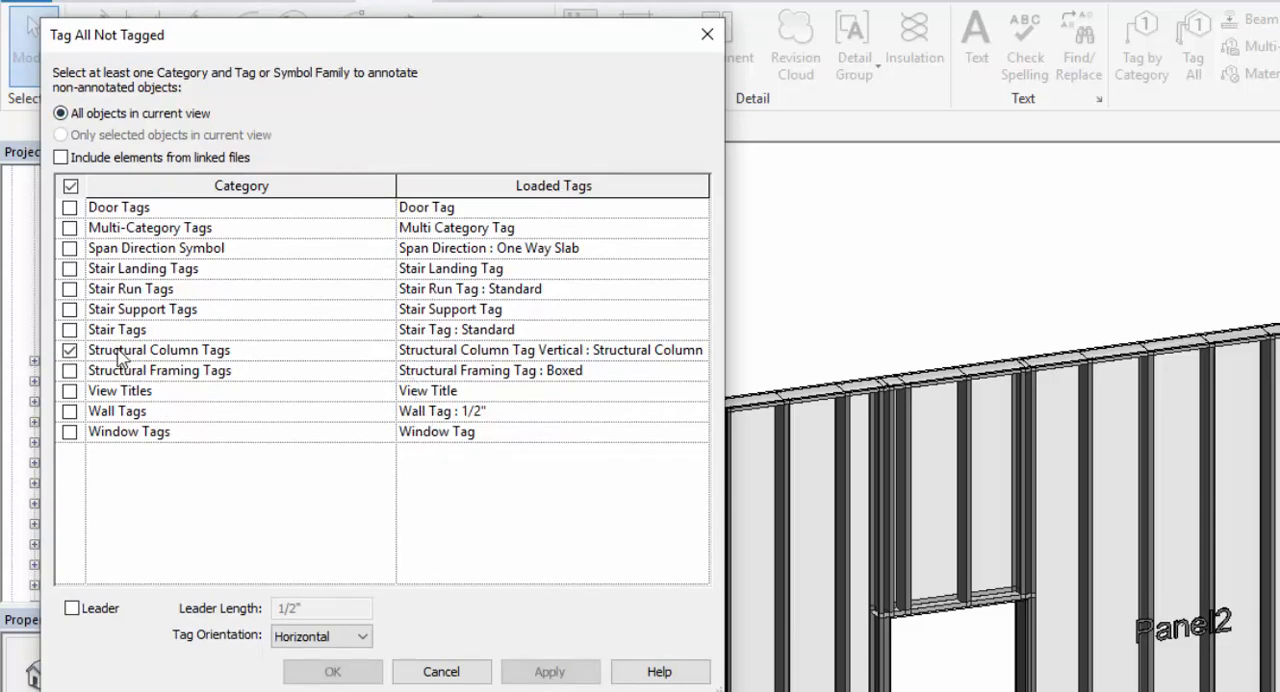
click(69, 370)
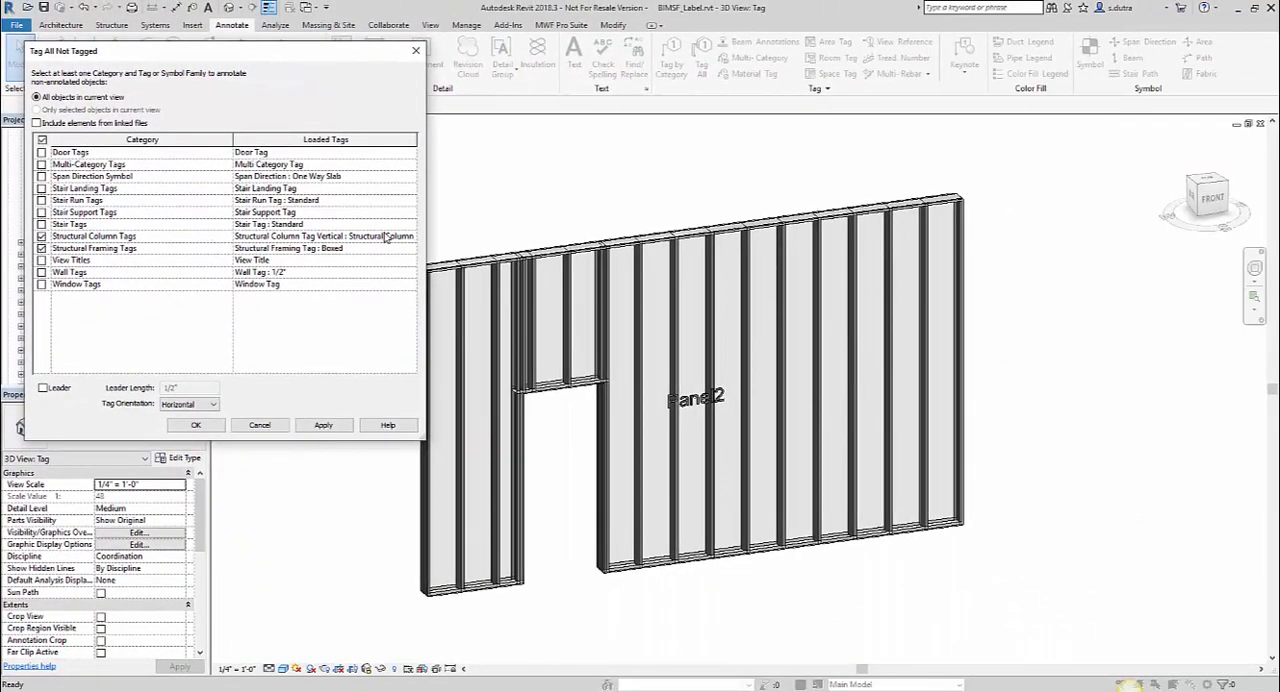
Check the loaded tags available for structural columns, keep Structural Column Tag Vertical : Structural Column Tag, and tag the panel's members.
click(410, 236)
click(410, 237)
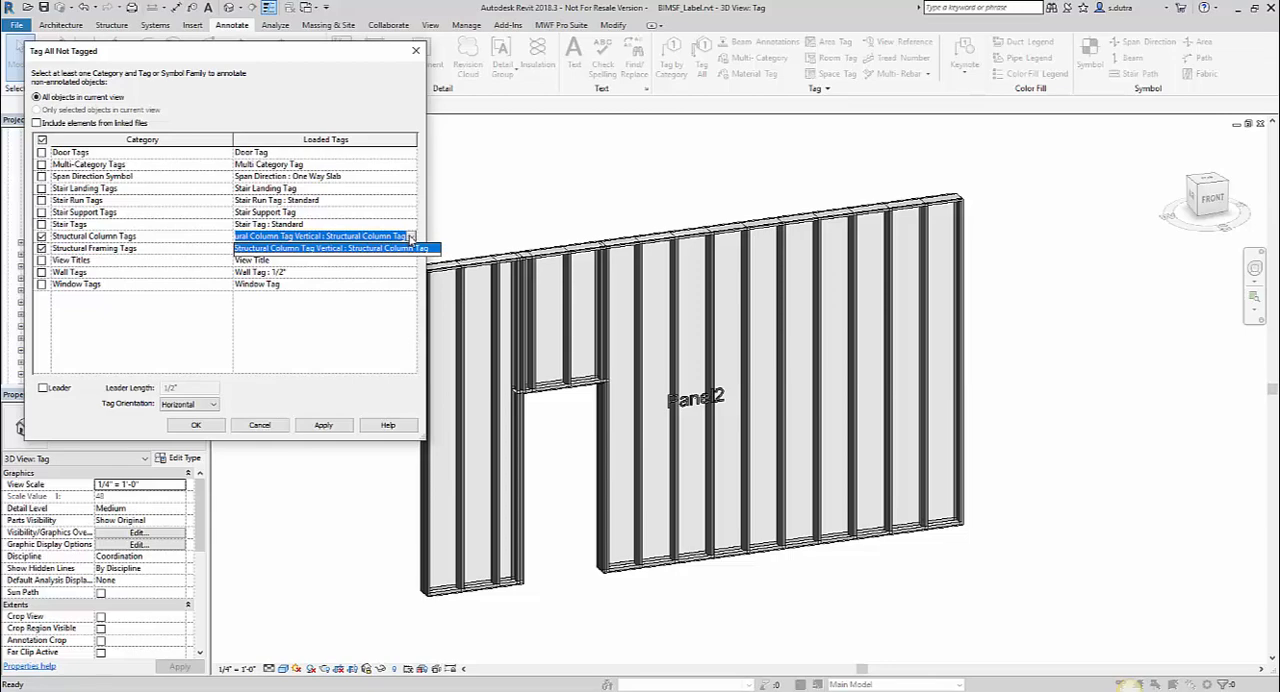
click(410, 236)
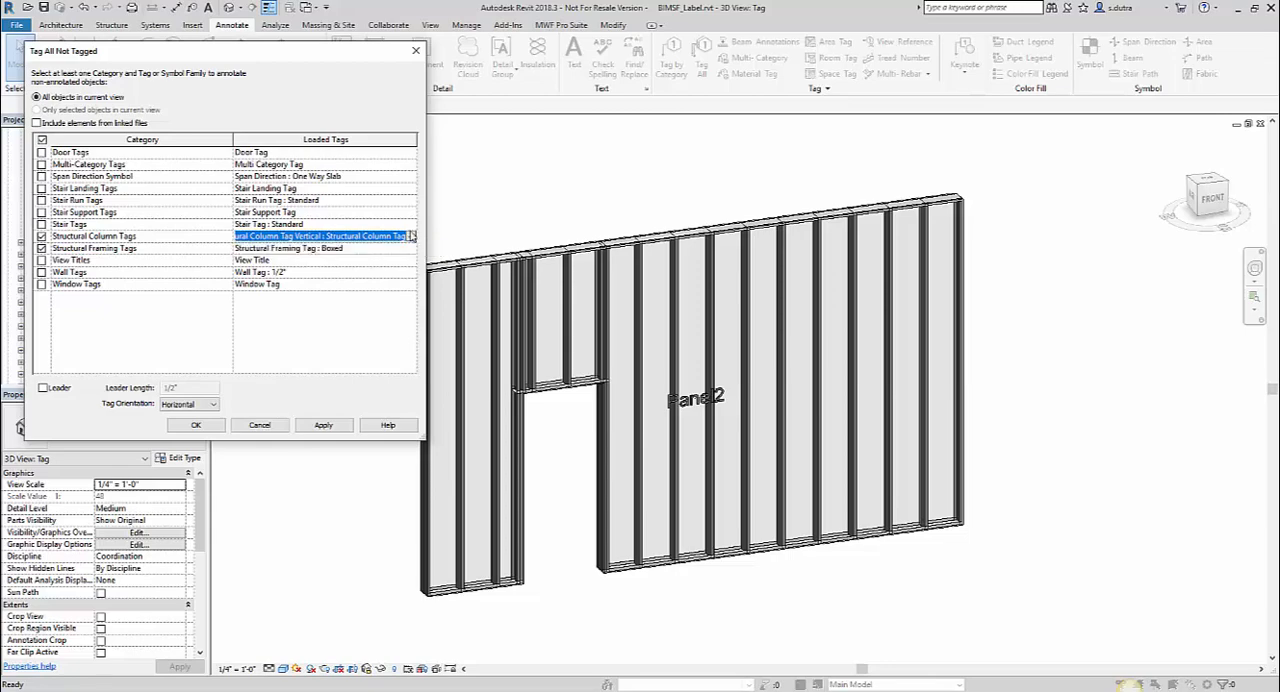
click(200, 425)
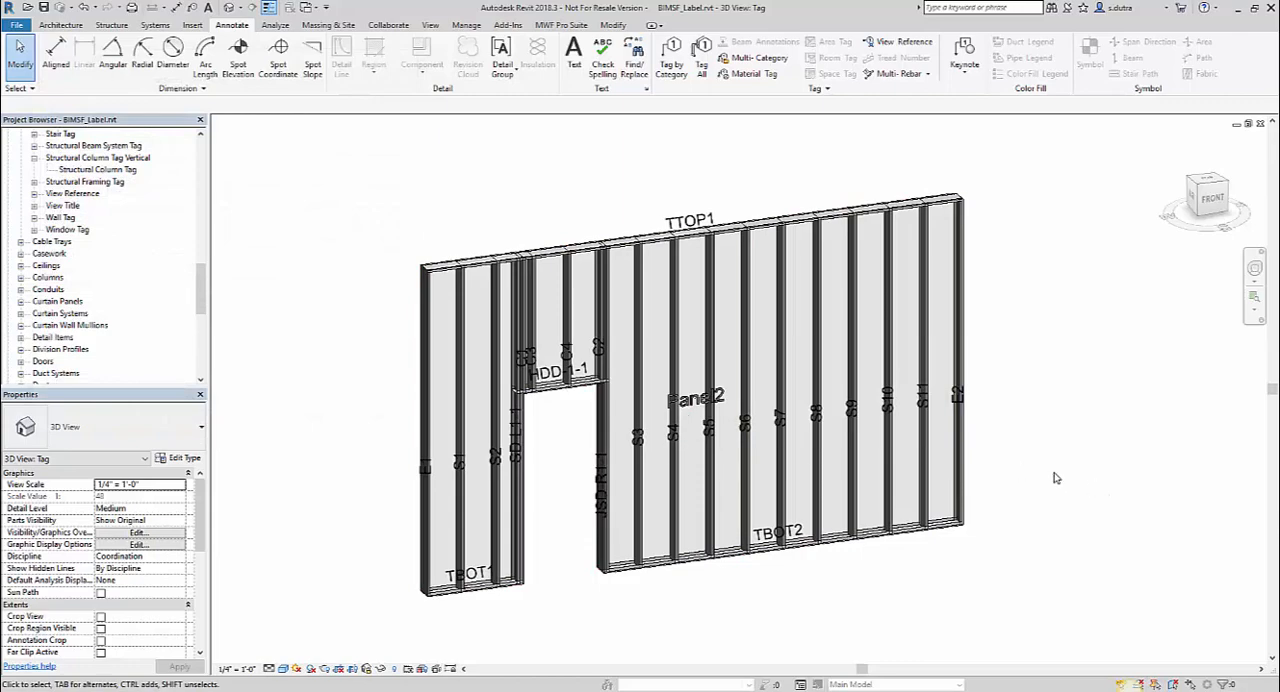
middle_drag(1031, 534, 1057, 500)
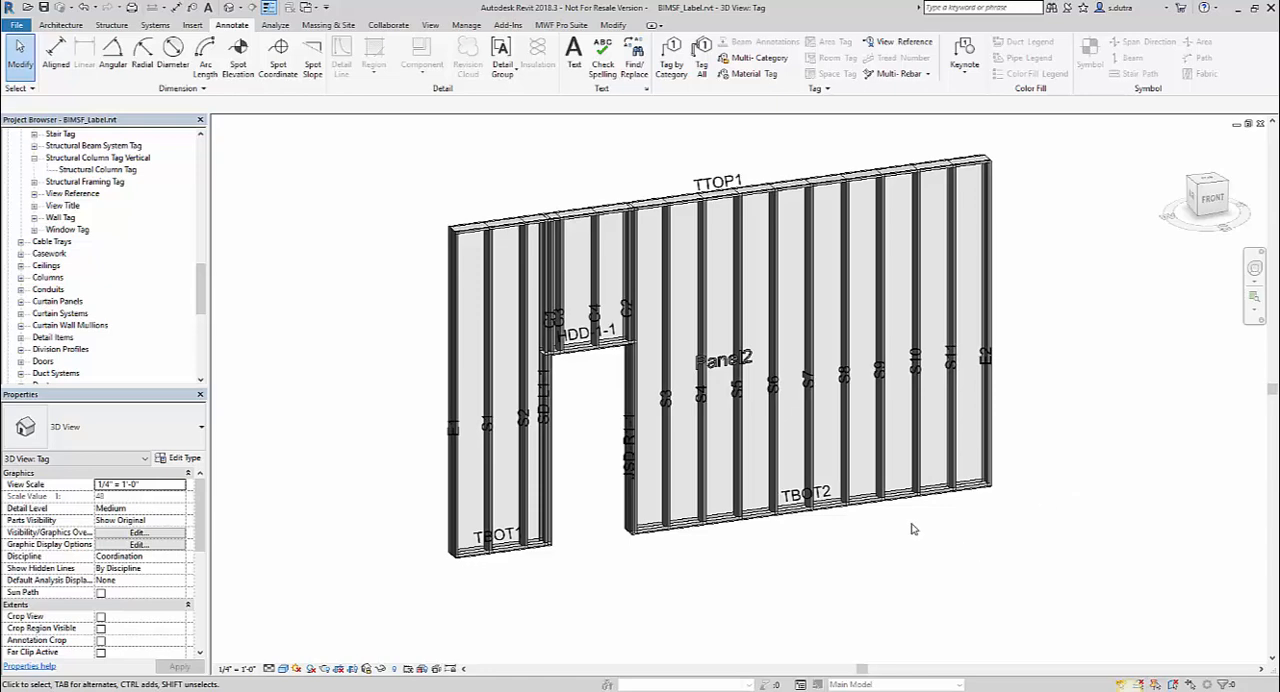
middle_drag(912, 529, 920, 545)
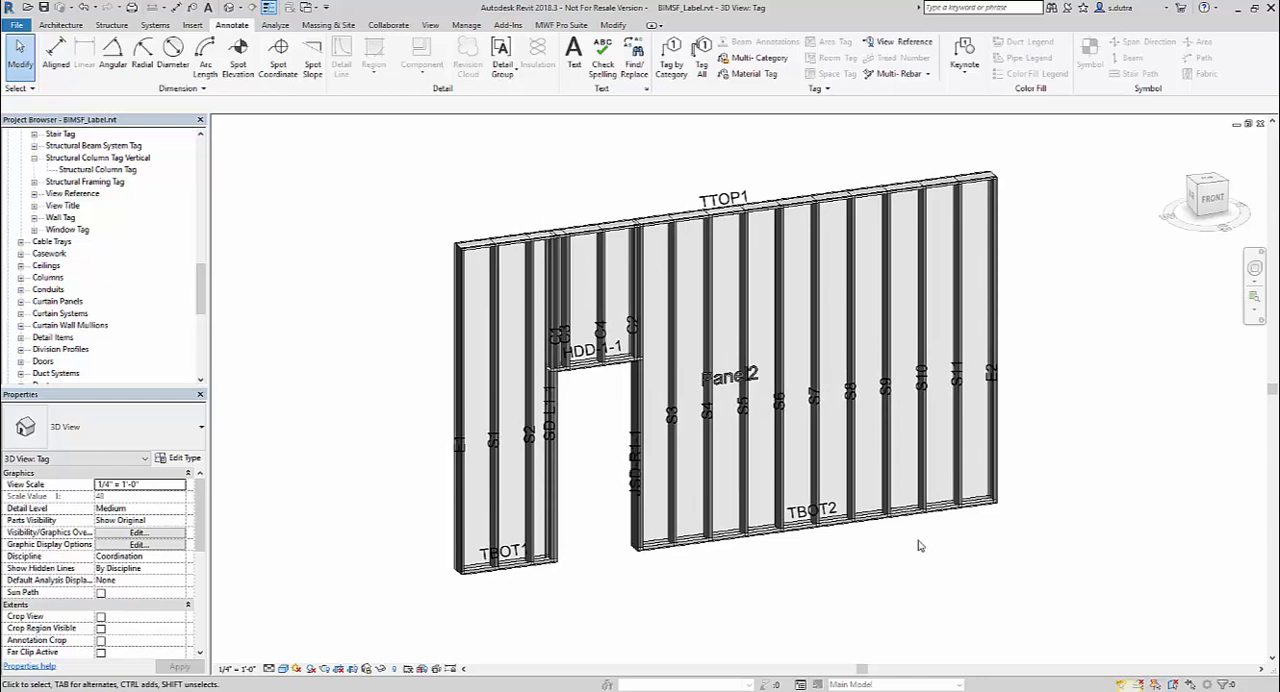